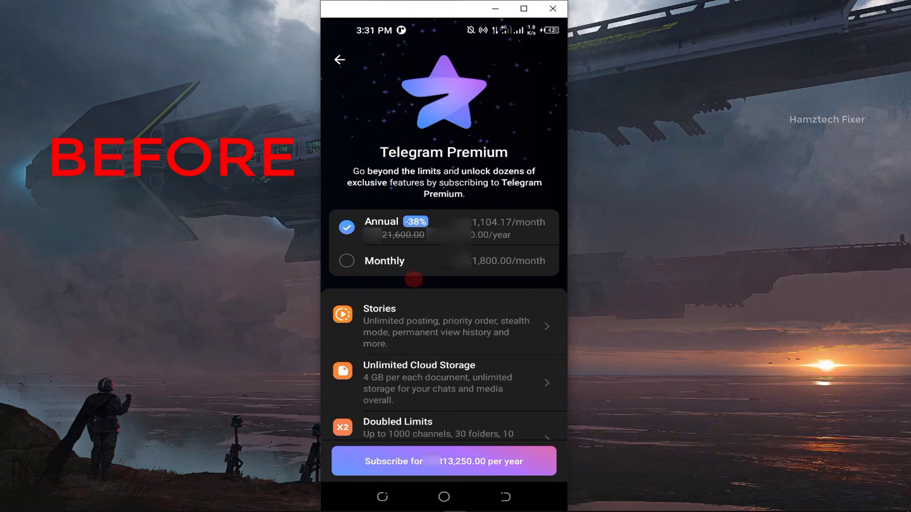
# - Choose the Monthly Telegram Premium plan and start the purchase to bring up Google Play's payment sheet
pyautogui.click(383, 265)
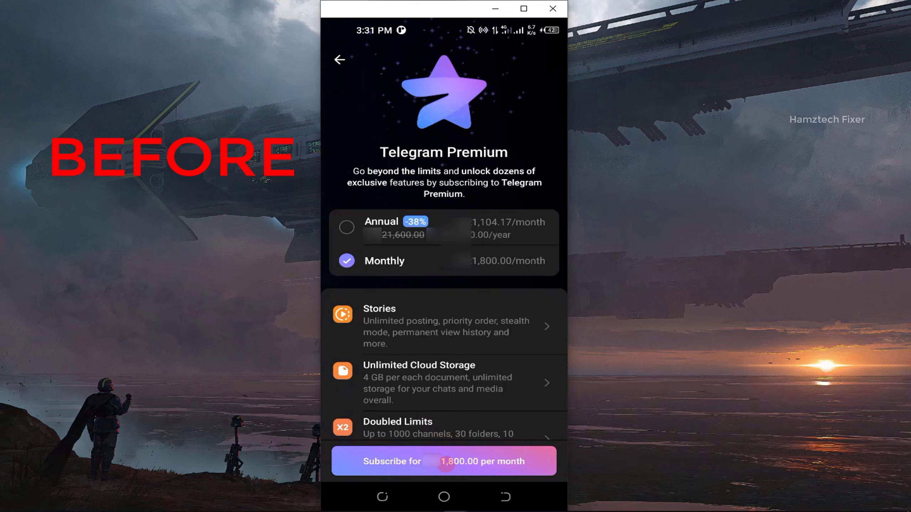
pyautogui.click(447, 462)
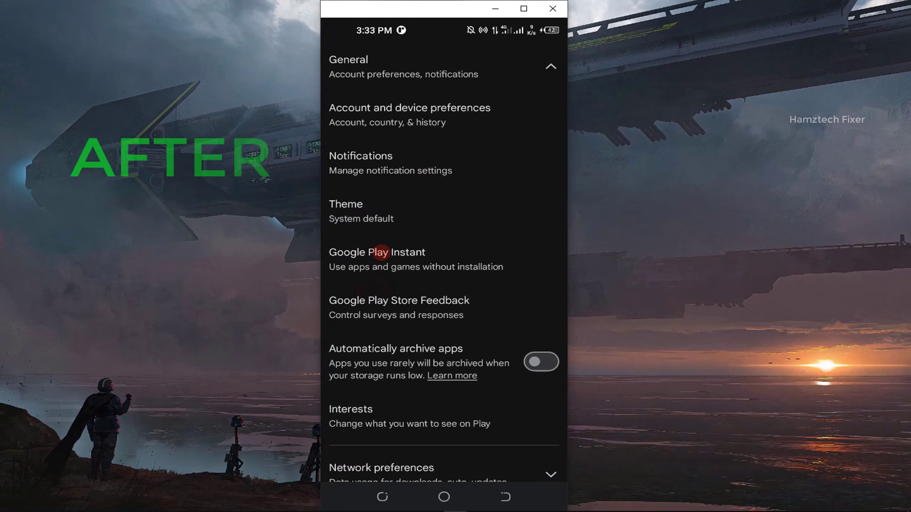
pyautogui.moveTo(359, 111); pyautogui.dragTo(366, 125)
pyautogui.click(356, 114)
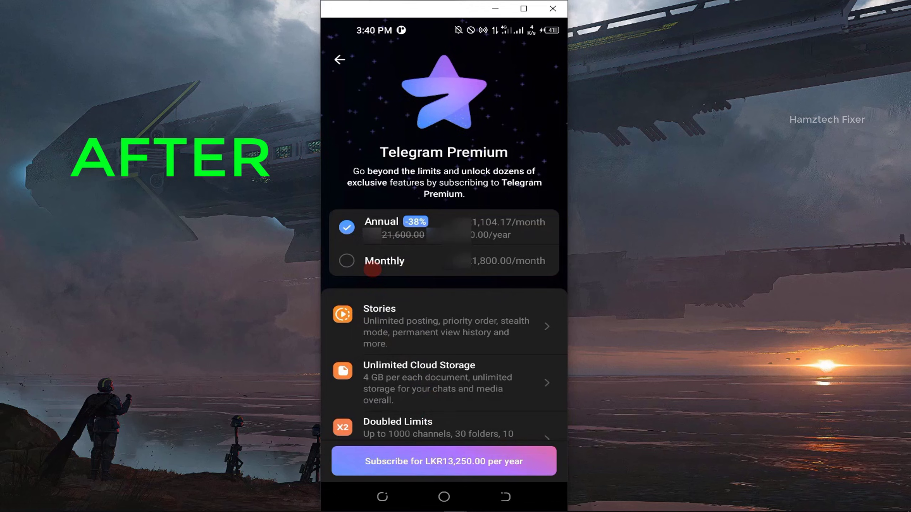
pyautogui.click(373, 271)
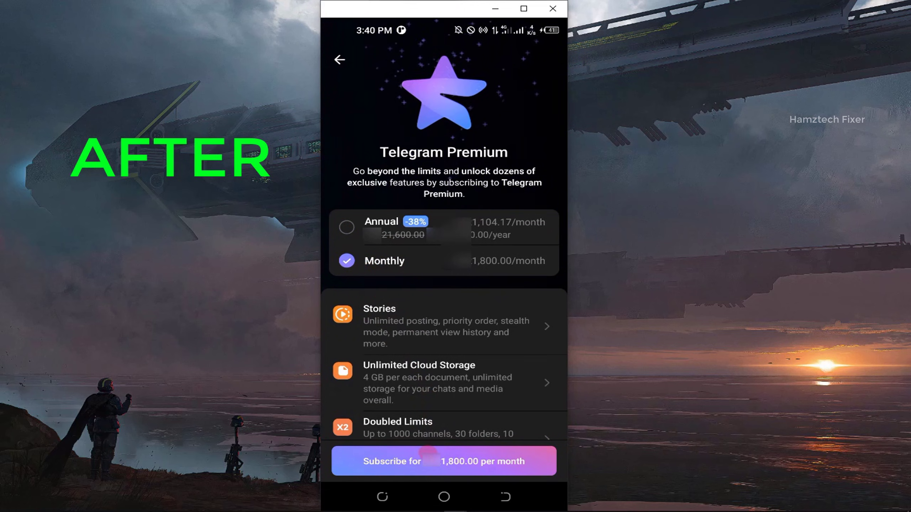
pyautogui.click(426, 460)
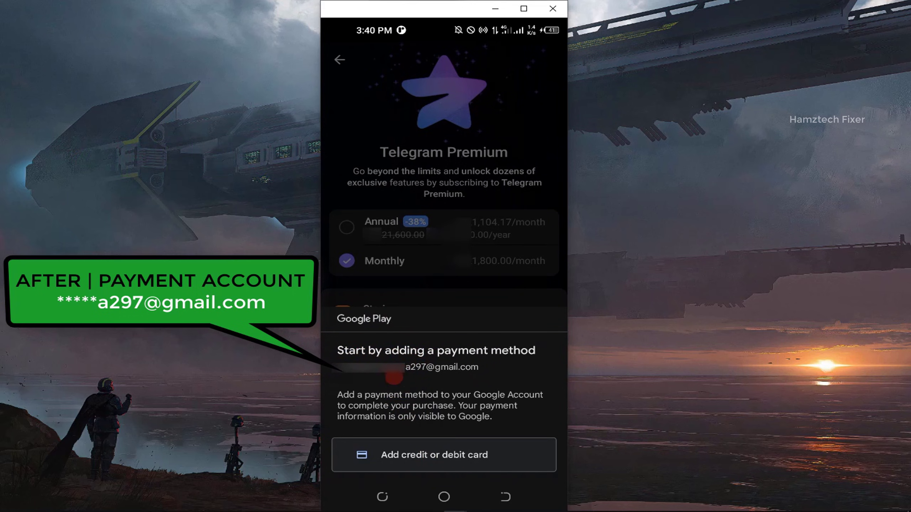
# - Go to the home screen, launch Play Store and open its Google account menu
pyautogui.click(442, 496)
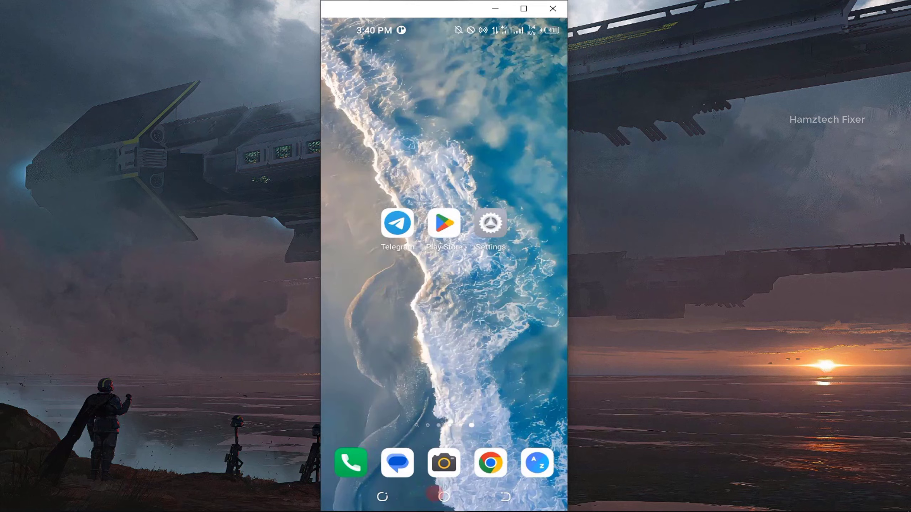
pyautogui.click(444, 232)
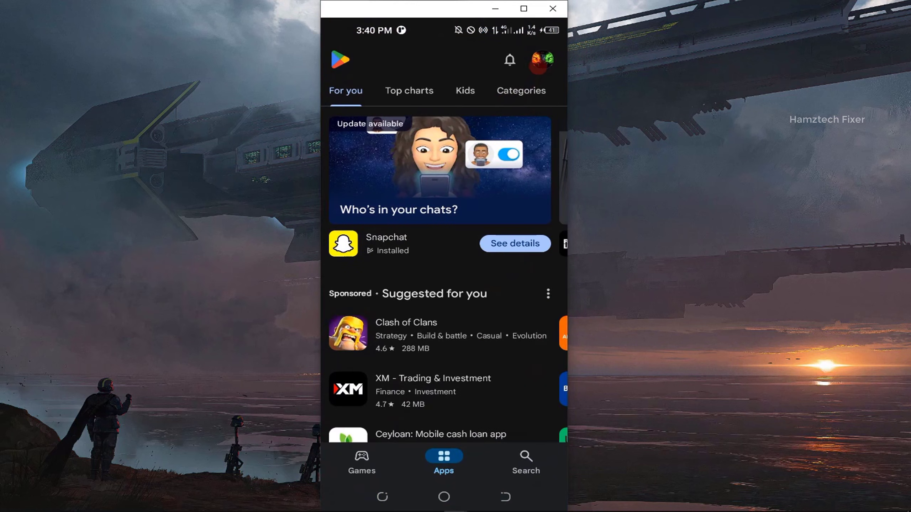
pyautogui.click(543, 59)
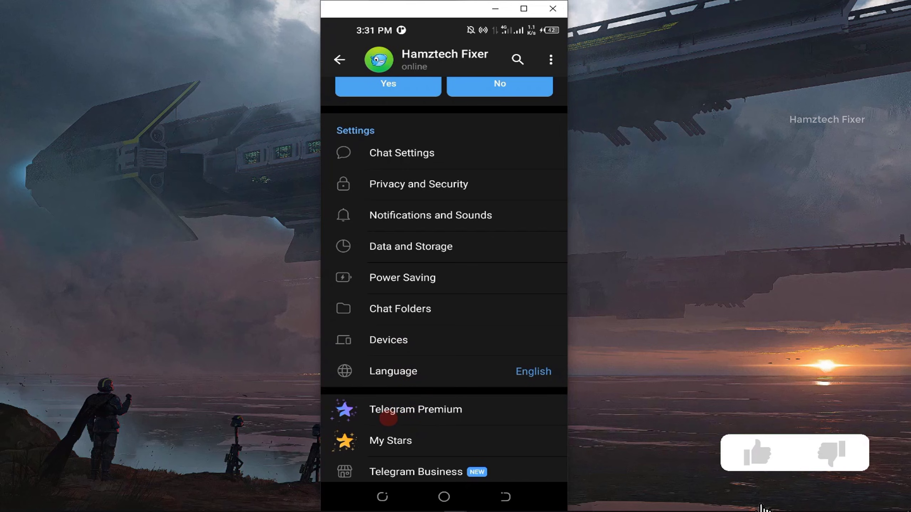
# - Open Telegram Premium, choose the Monthly plan and subscribe to view the payment account
pyautogui.scroll(-5, 436, 384)
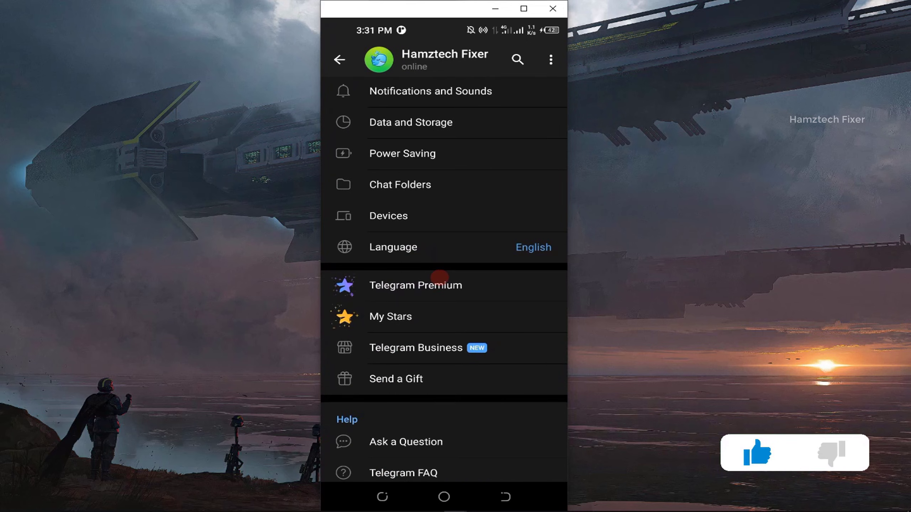
pyautogui.click(409, 286)
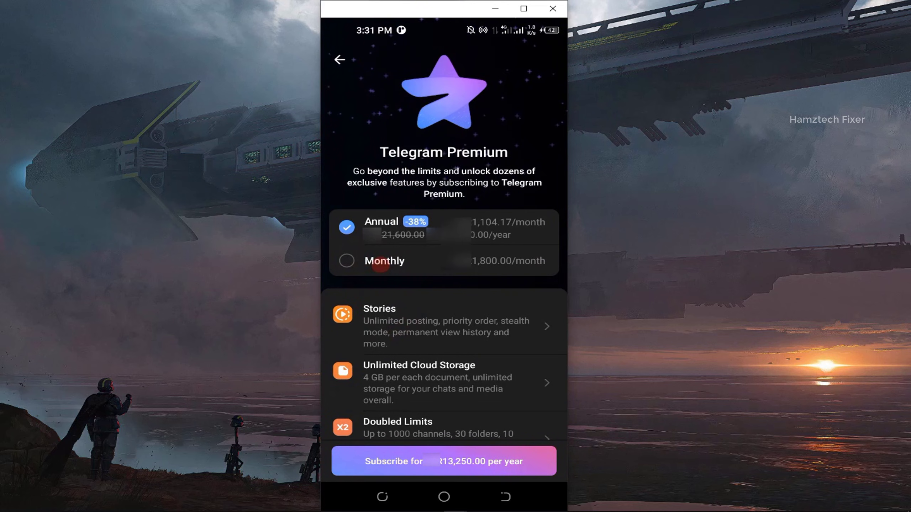
pyautogui.click(379, 264)
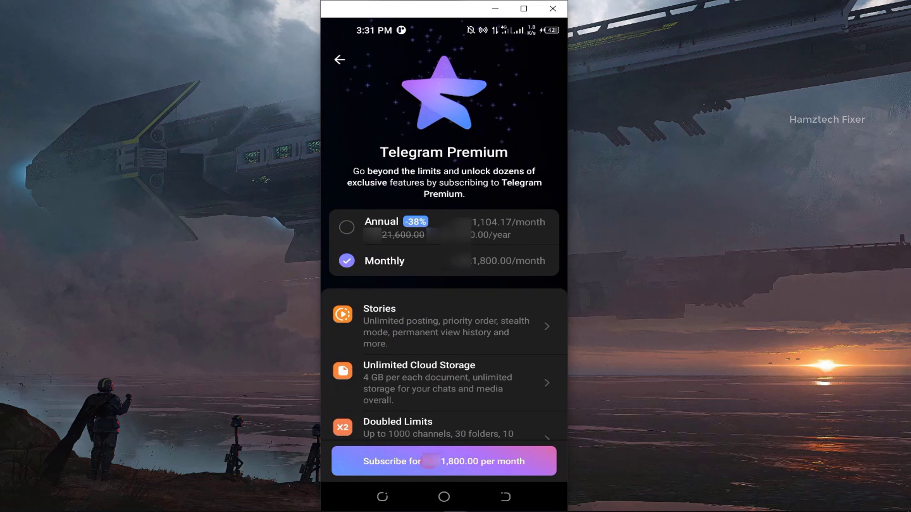
pyautogui.click(445, 454)
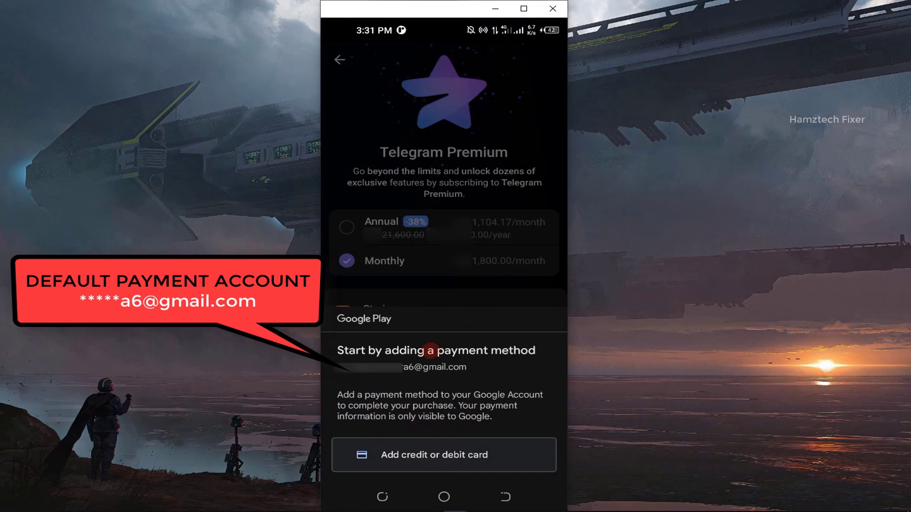
# - Reopen the payment sheet and start Add credit or debit card, then back out and close the sheet
pyautogui.click(451, 276)
pyautogui.click(406, 455)
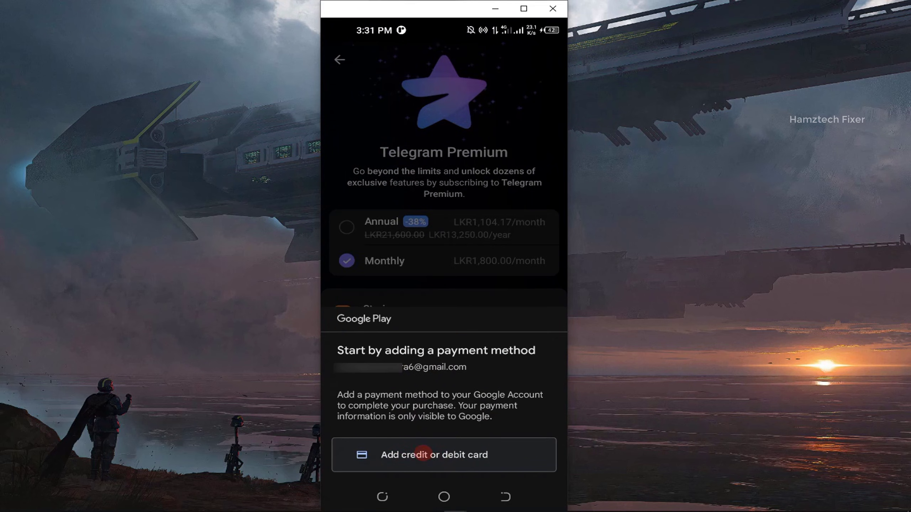
pyautogui.click(423, 454)
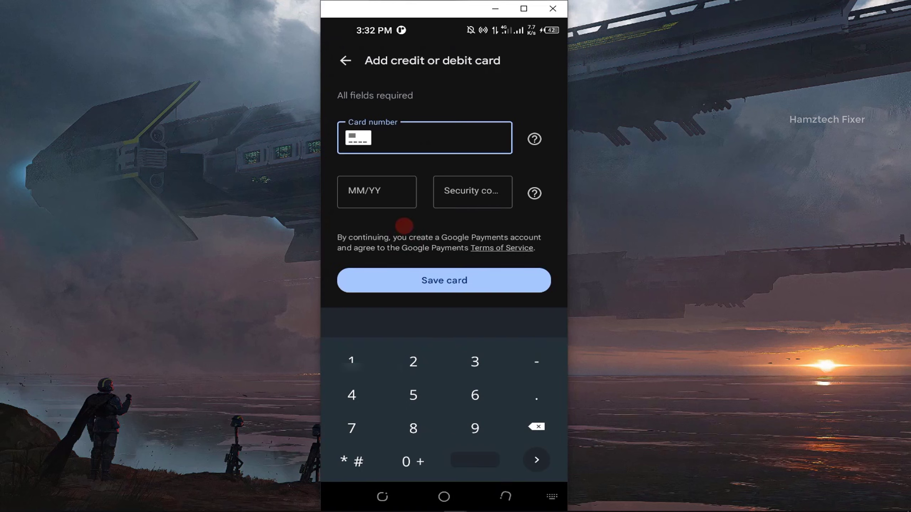
pyautogui.click(506, 497)
pyautogui.click(505, 497)
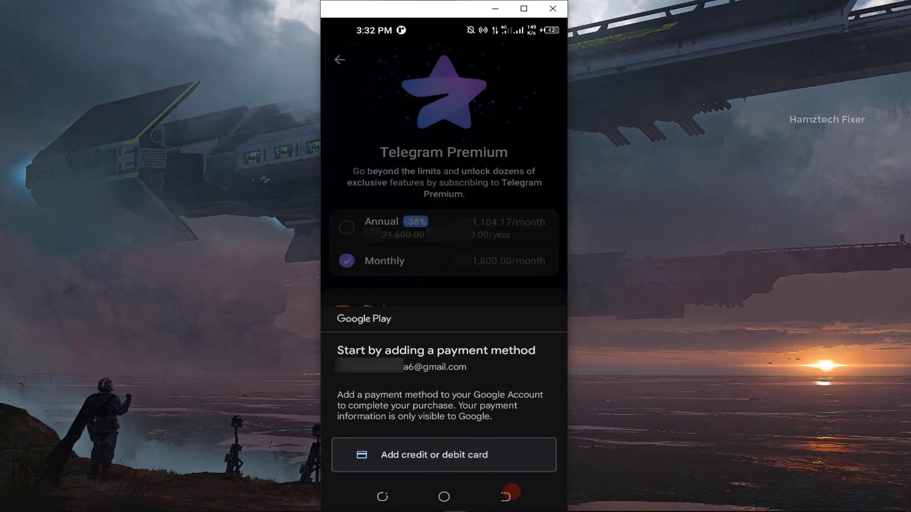
pyautogui.click(506, 496)
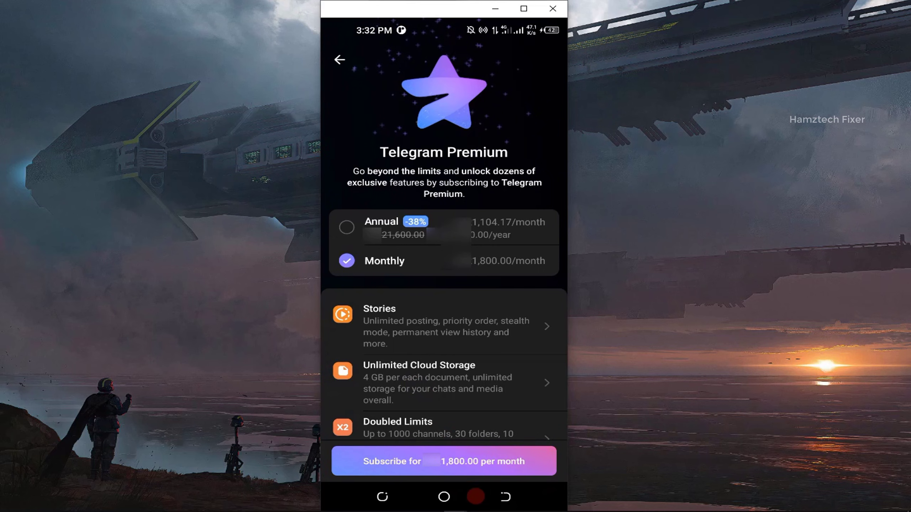
# - Leave Telegram and launch Google Play Store from the home screen
pyautogui.click(444, 497)
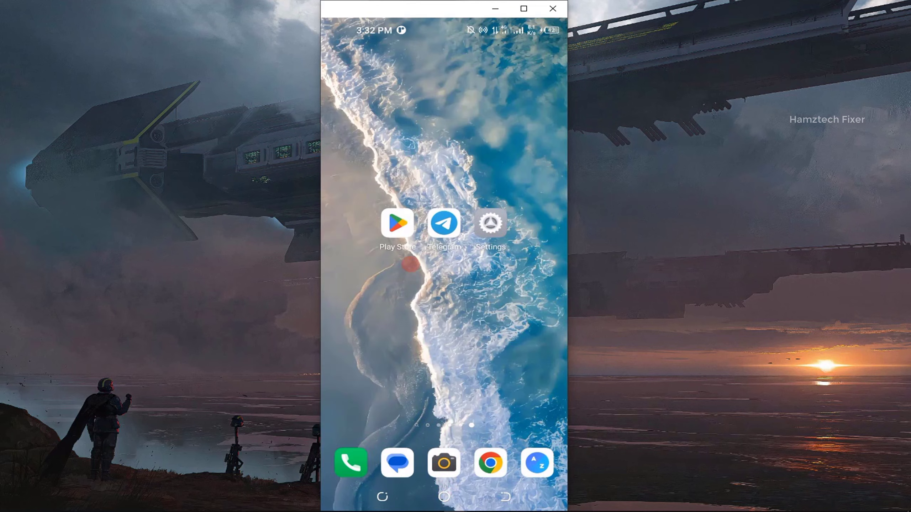
pyautogui.click(401, 235)
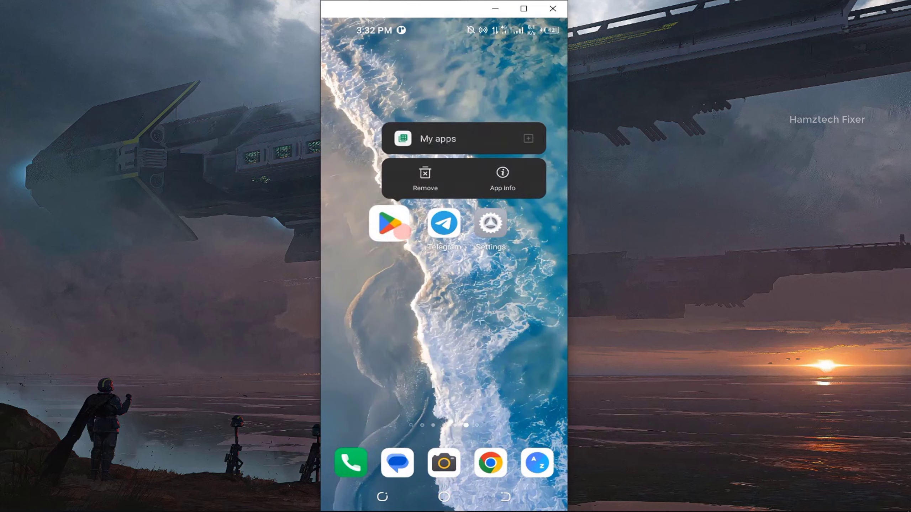
pyautogui.click(386, 295)
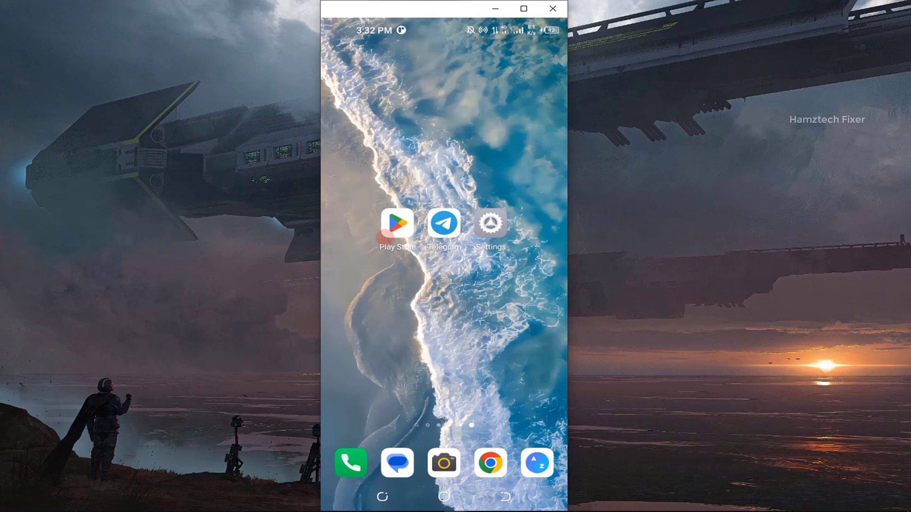
pyautogui.click(396, 227)
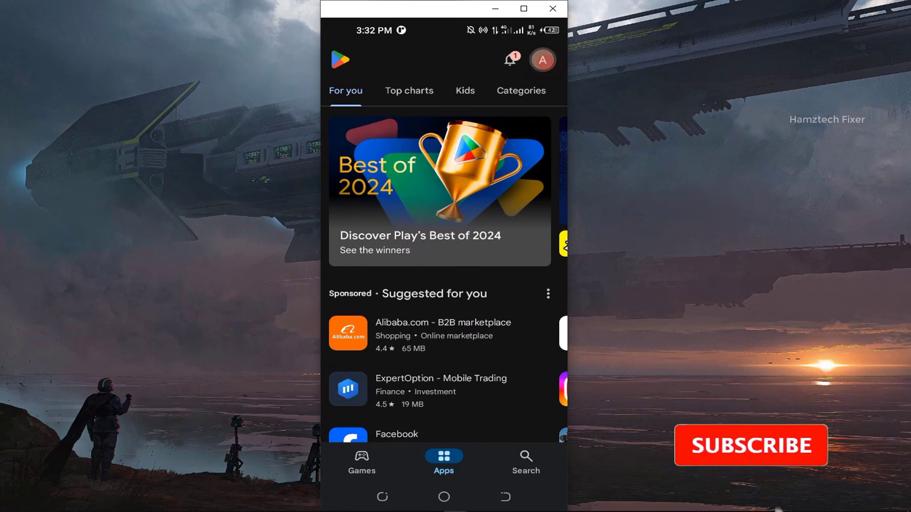
# - Inspect Payments & subscriptions > Payment methods, then return to the Play Store home page
pyautogui.click(542, 60)
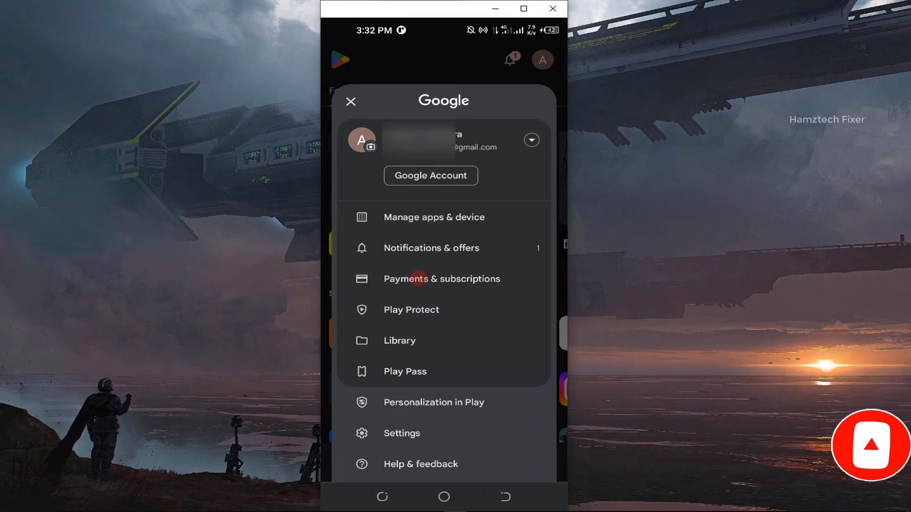
pyautogui.click(419, 278)
pyautogui.click(438, 110)
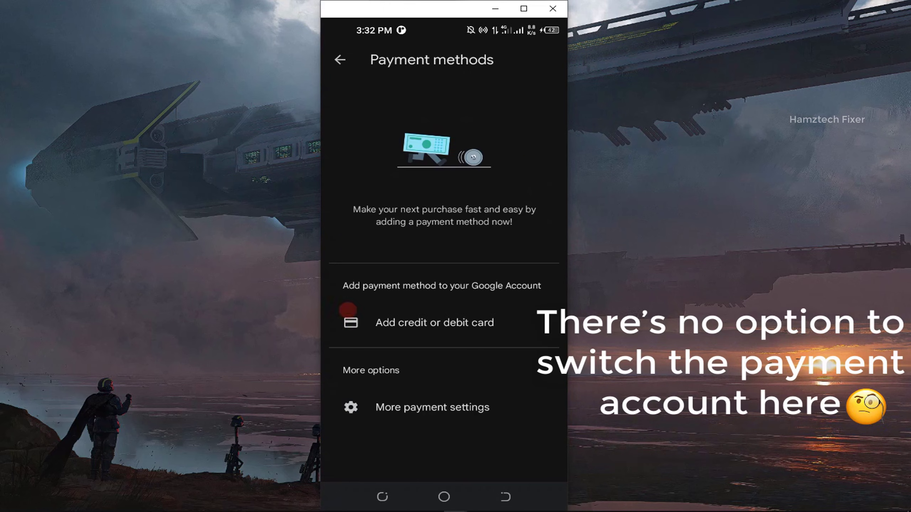
pyautogui.click(337, 55)
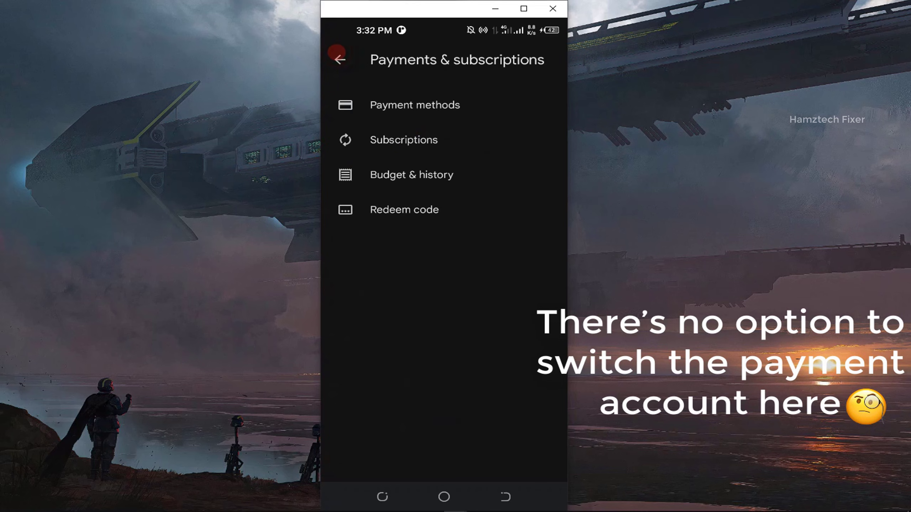
pyautogui.click(341, 59)
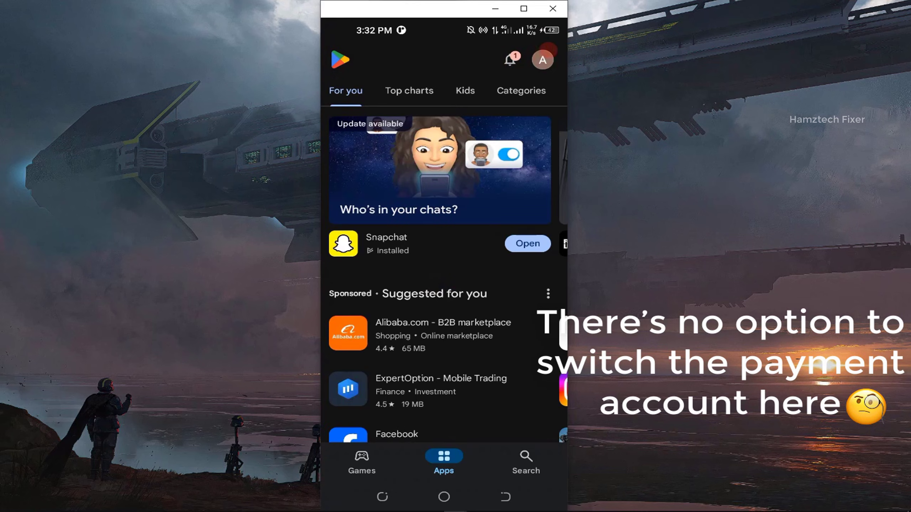
# - Open Play Store Settings > General > Account and device preferences
pyautogui.click(551, 54)
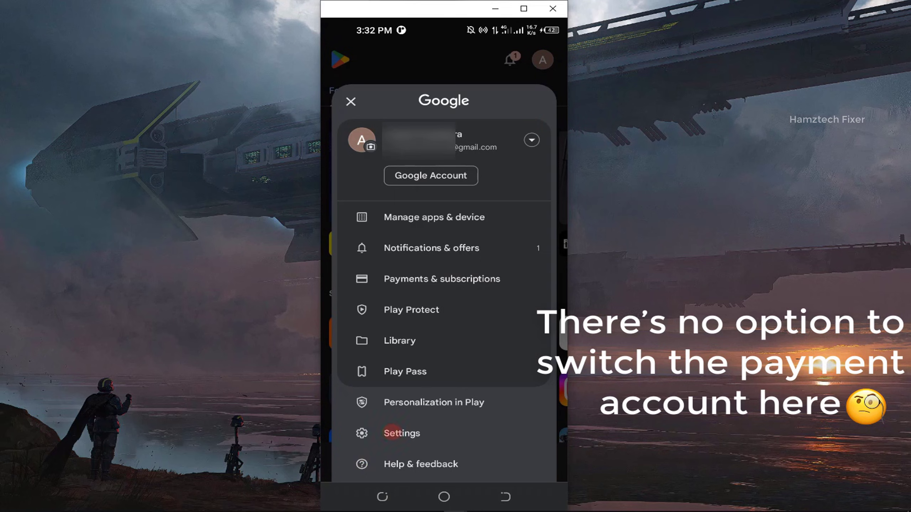
pyautogui.click(394, 433)
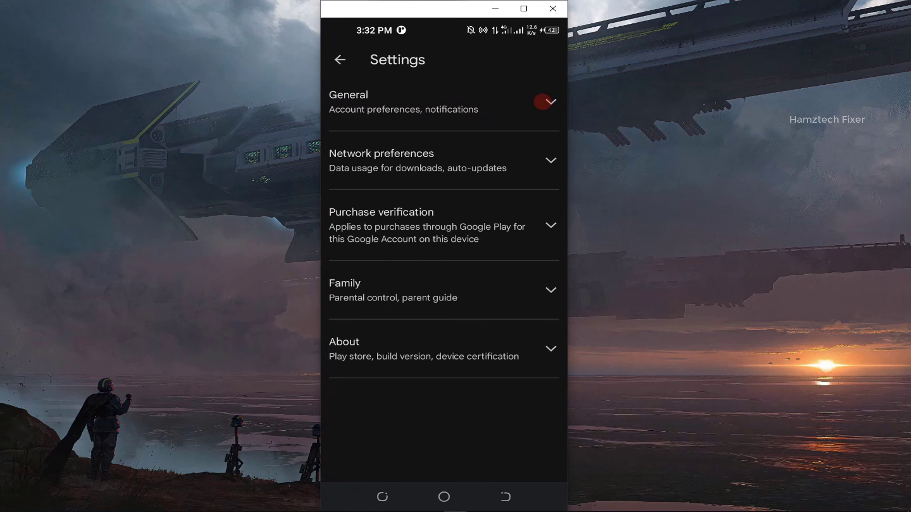
pyautogui.click(544, 102)
pyautogui.moveTo(367, 293)
pyautogui.mouseDown()
pyautogui.moveTo(382, 279)
pyautogui.moveTo(384, 248)
pyautogui.mouseUp()
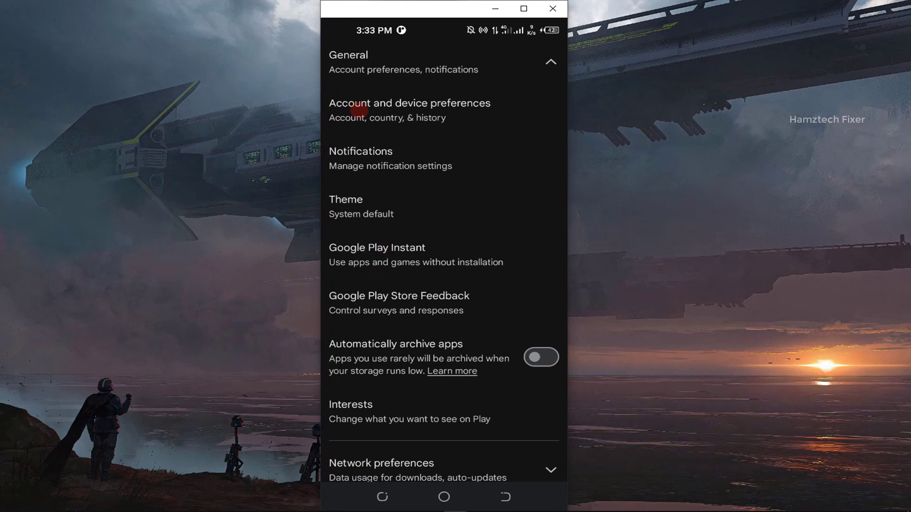
pyautogui.moveTo(359, 111); pyautogui.dragTo(361, 122)
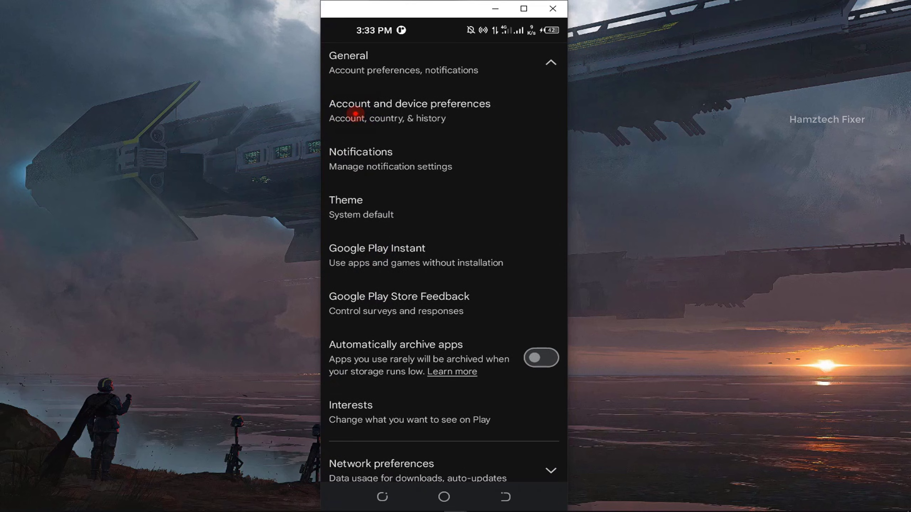
pyautogui.click(355, 114)
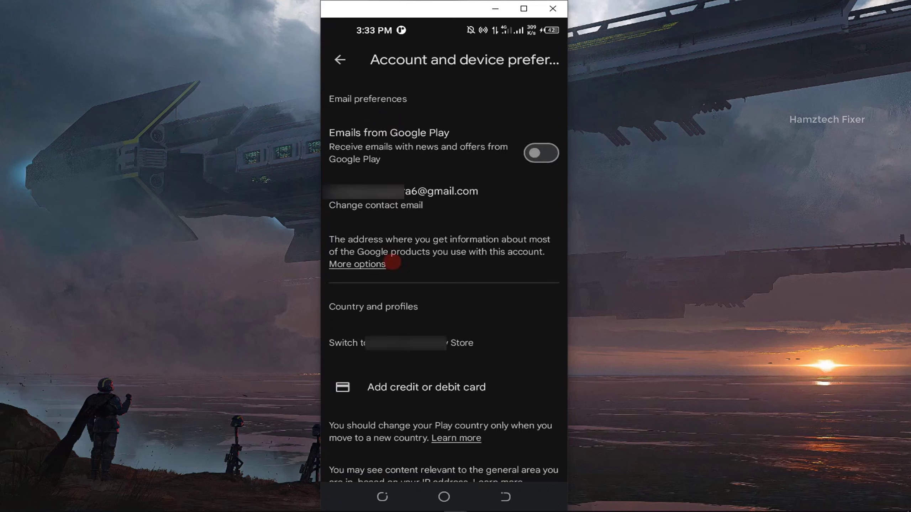
pyautogui.moveTo(378, 337); pyautogui.dragTo(399, 101)
pyautogui.moveTo(397, 315); pyautogui.dragTo(400, 217)
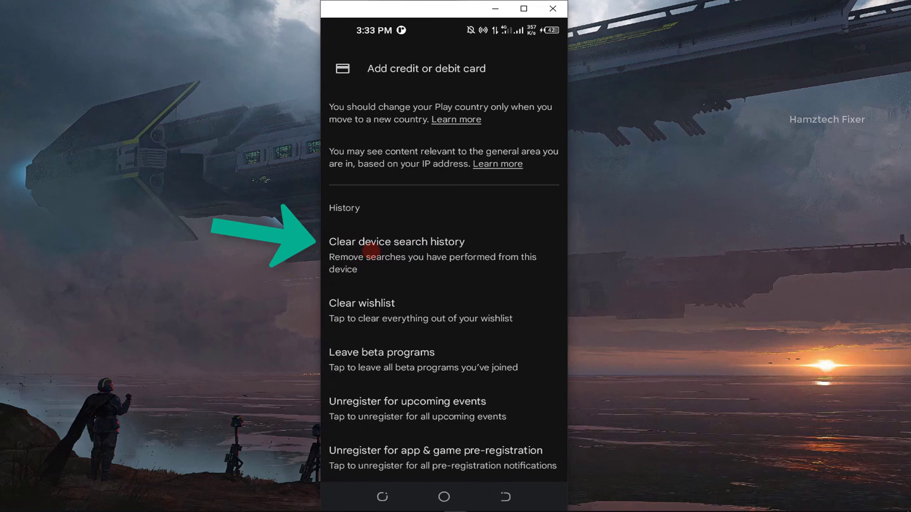
# - Clear the device search history and the wishlist, confirming each
pyautogui.click(370, 250)
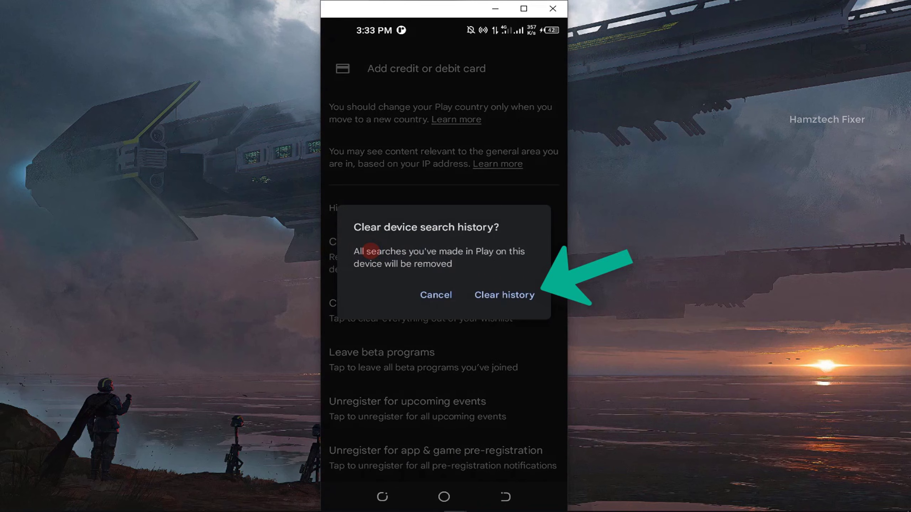
pyautogui.click(507, 295)
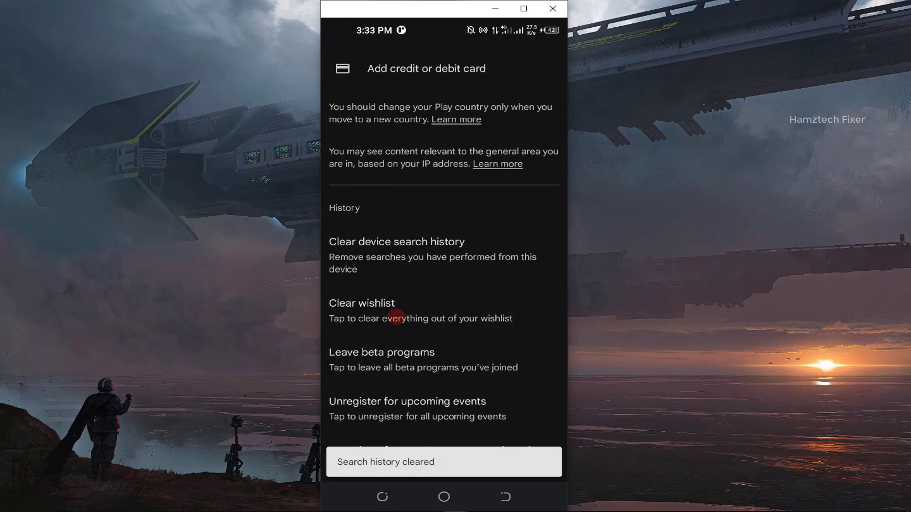
pyautogui.click(356, 313)
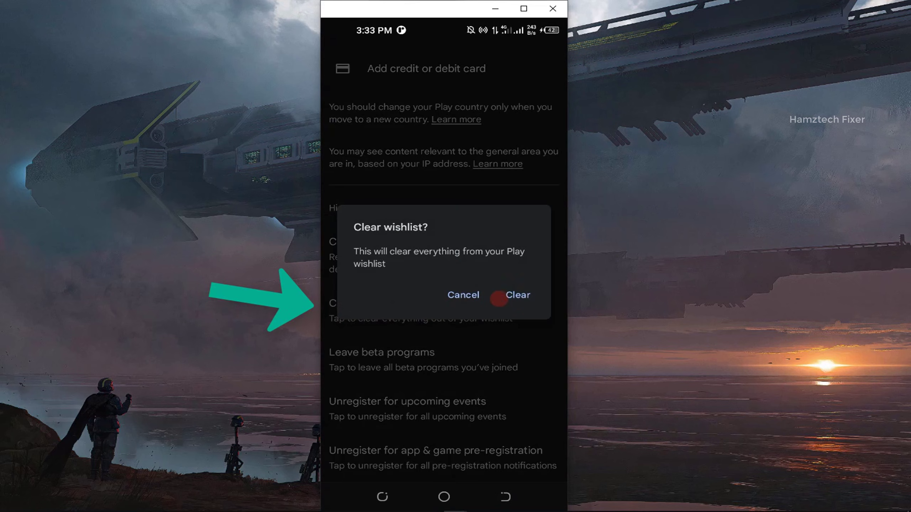
pyautogui.click(504, 294)
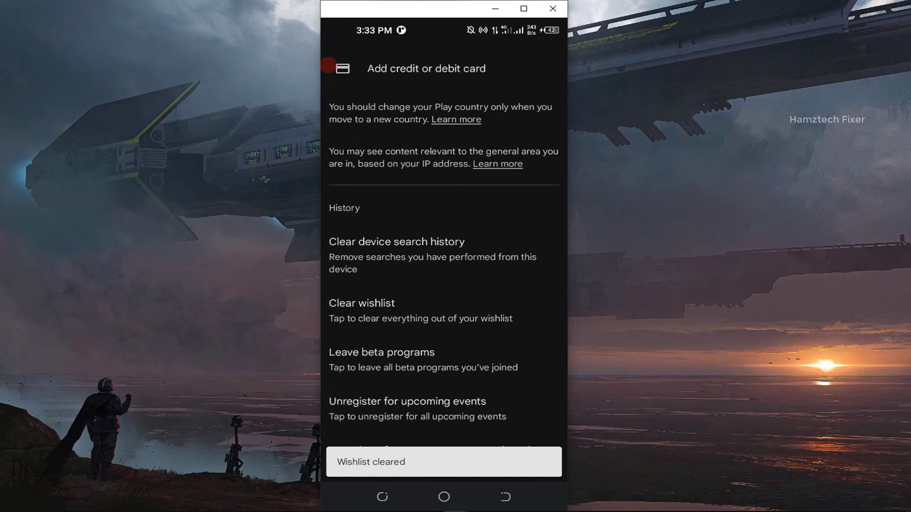
pyautogui.moveTo(400, 134); pyautogui.dragTo(418, 259)
# - Exit Play Store and swipe its card away in Recents, returning home
pyautogui.click(337, 58)
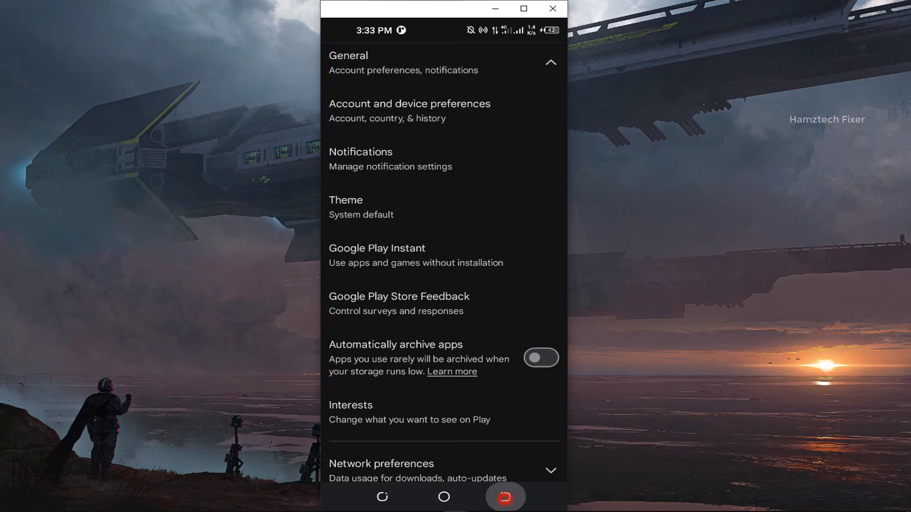
pyautogui.click(505, 497)
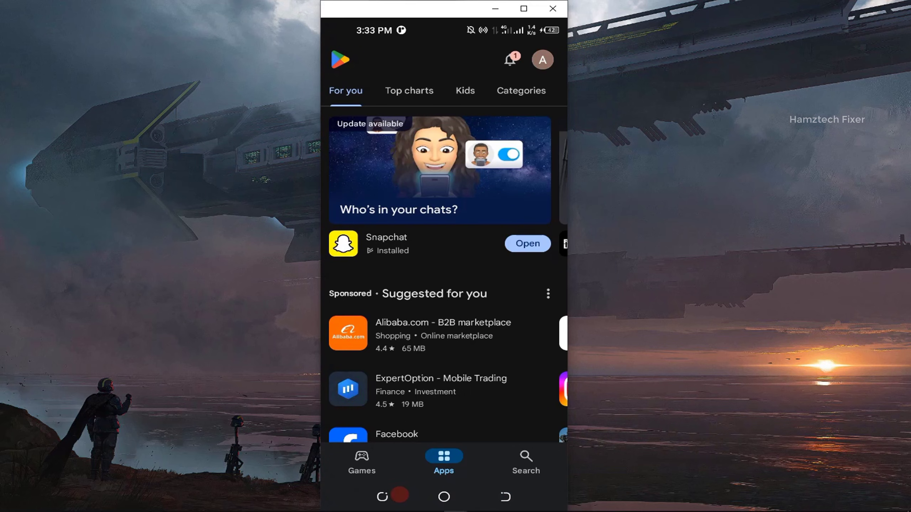
pyautogui.click(443, 498)
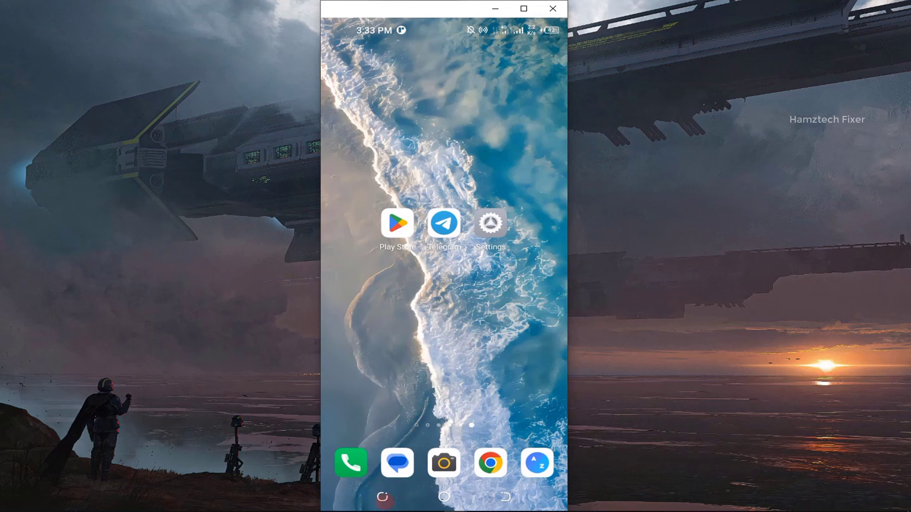
pyautogui.click(382, 497)
pyautogui.moveTo(458, 384); pyautogui.dragTo(454, 269)
pyautogui.click(436, 497)
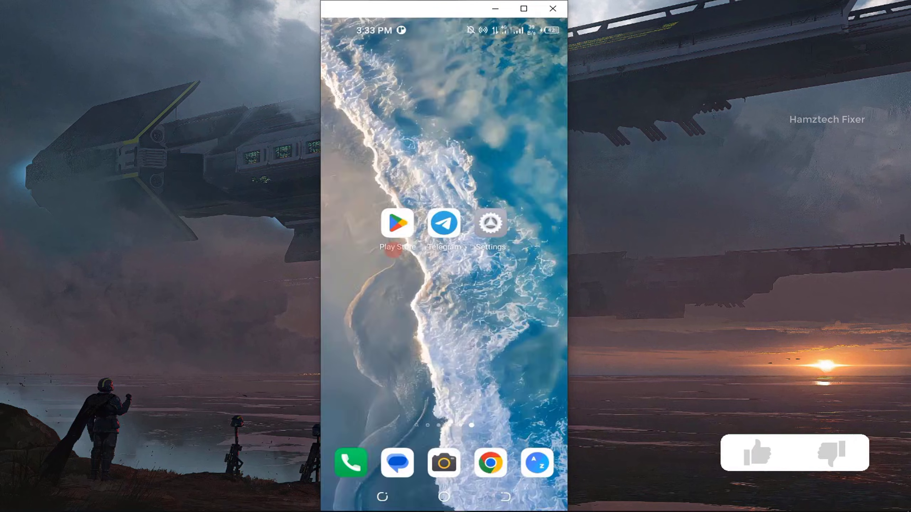
# - Recheck Recents and bring up, then dismiss, Play Store's home-screen shortcut options
pyautogui.click(394, 233)
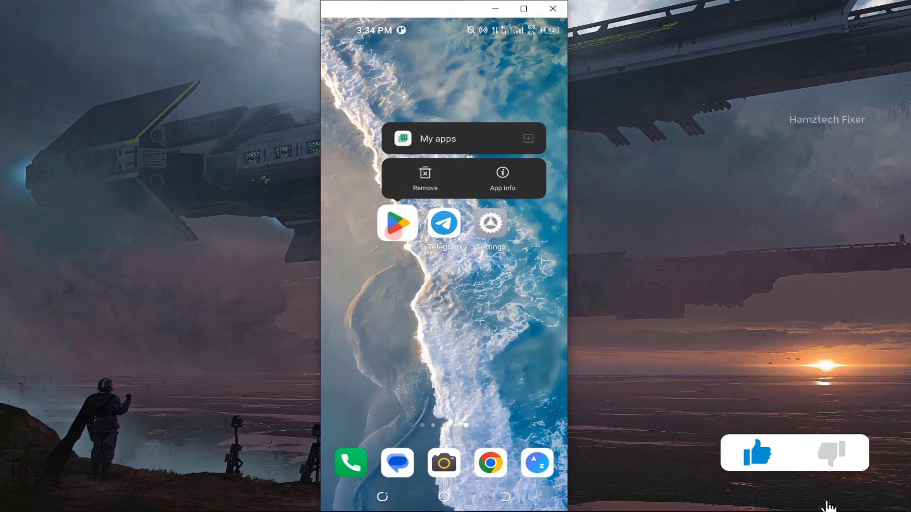
pyautogui.click(382, 497)
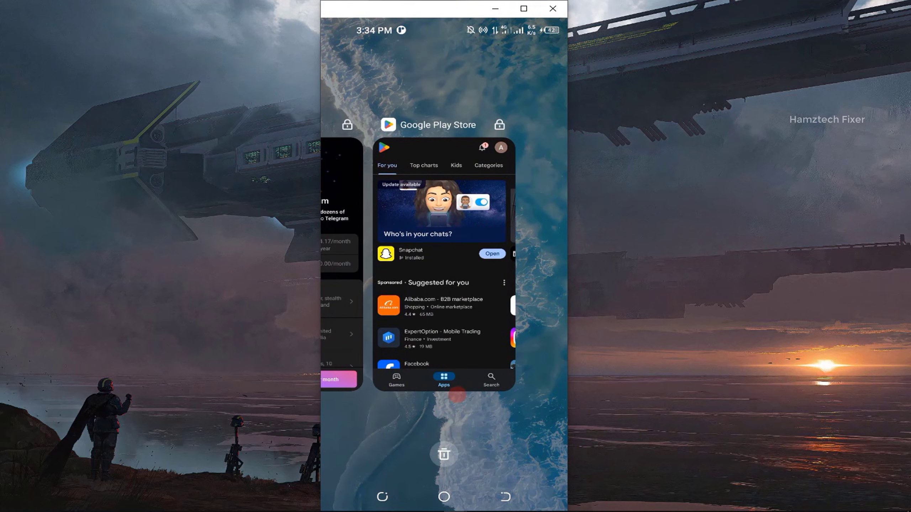
pyautogui.moveTo(359, 265); pyautogui.dragTo(466, 265)
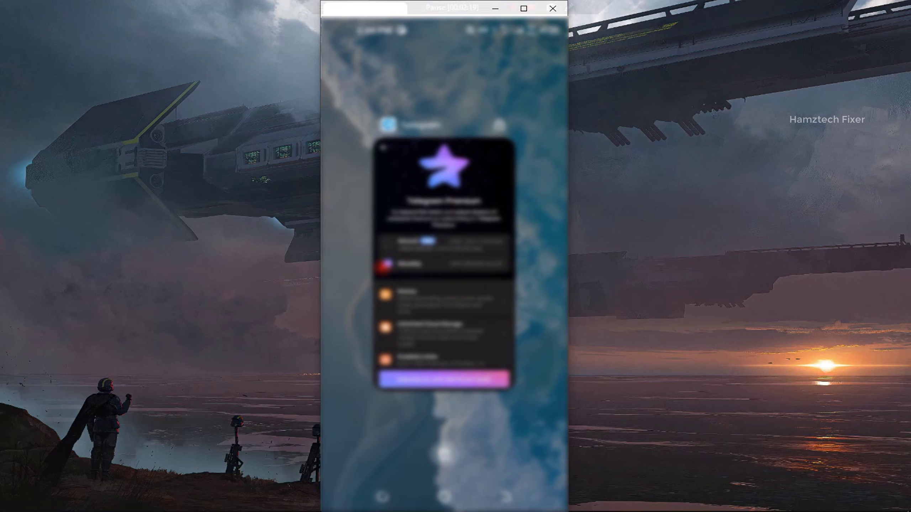
pyautogui.click(382, 265)
pyautogui.click(397, 223)
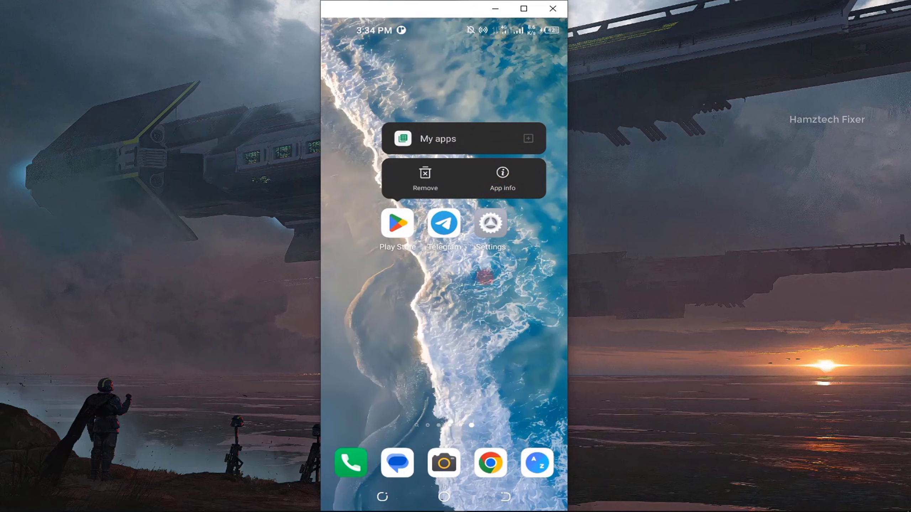
pyautogui.click(485, 277)
# - Open the phone's Settings > App management > App settings list of installed apps
pyautogui.click(490, 223)
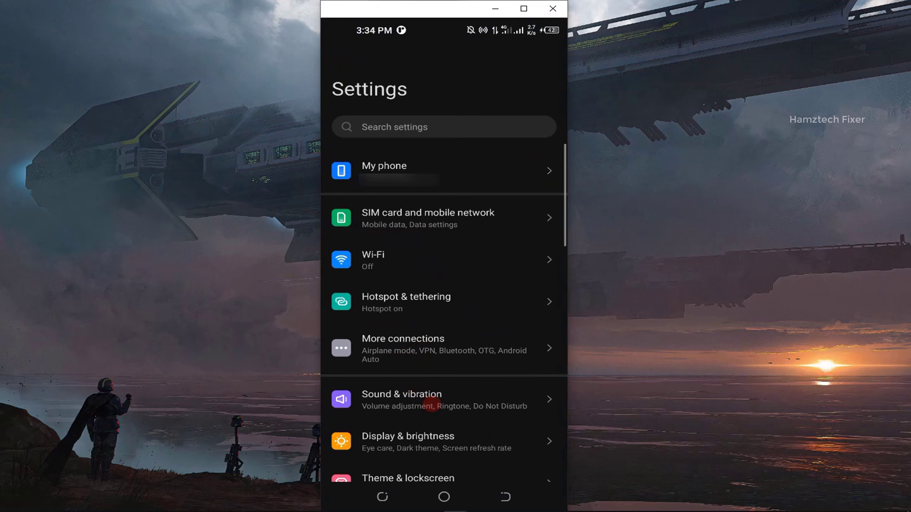
pyautogui.moveTo(433, 438); pyautogui.dragTo(433, 179)
pyautogui.moveTo(457, 399); pyautogui.dragTo(449, 276)
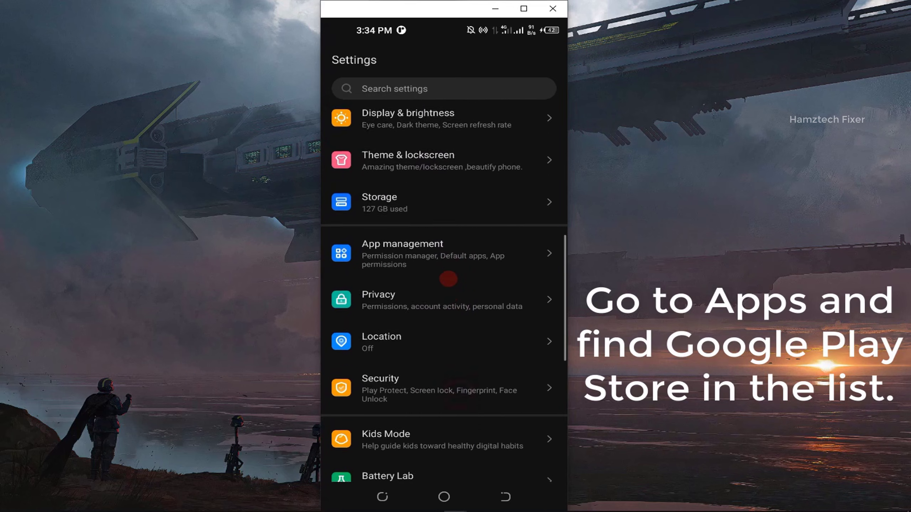
pyautogui.click(431, 237)
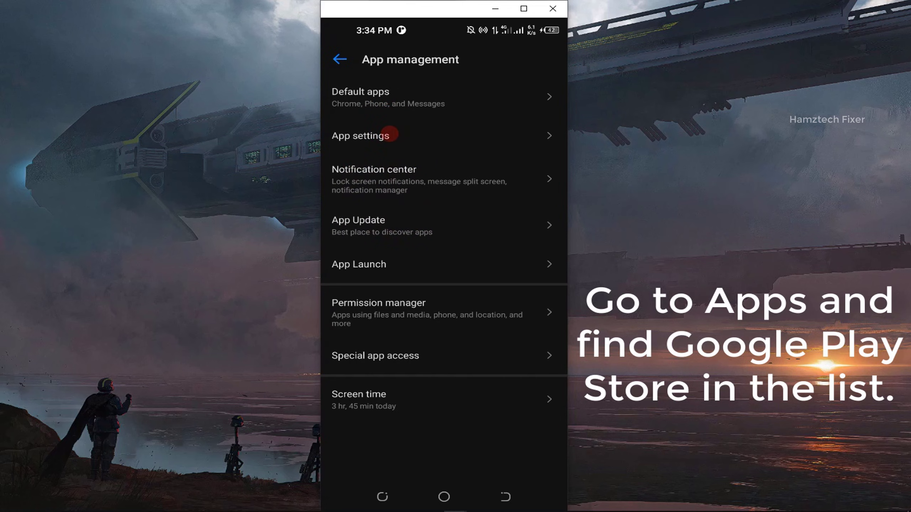
pyautogui.click(389, 133)
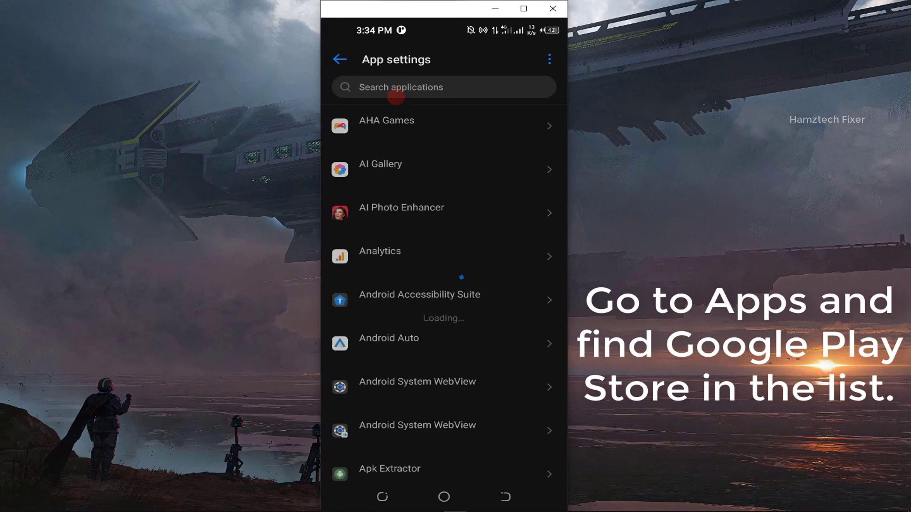
# - Search the installed apps for 'play' and hide the keyboard
pyautogui.click(404, 88)
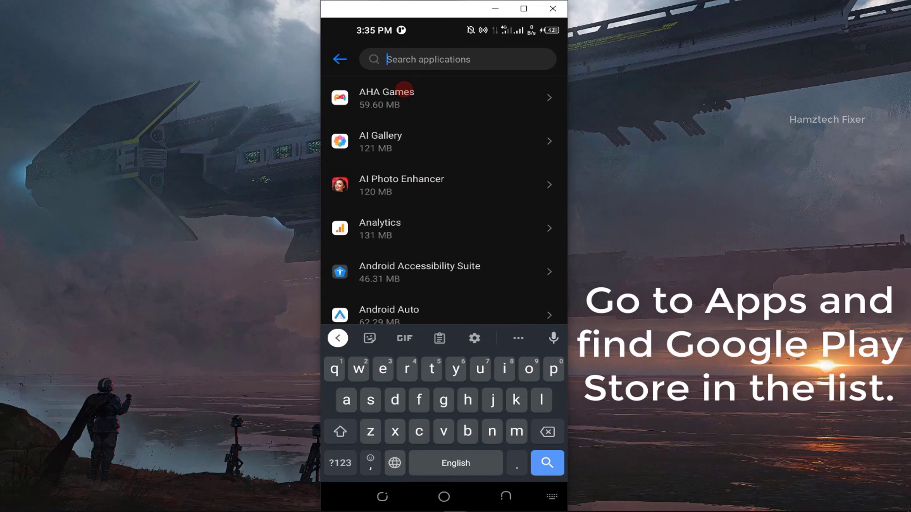
pyautogui.write('play')
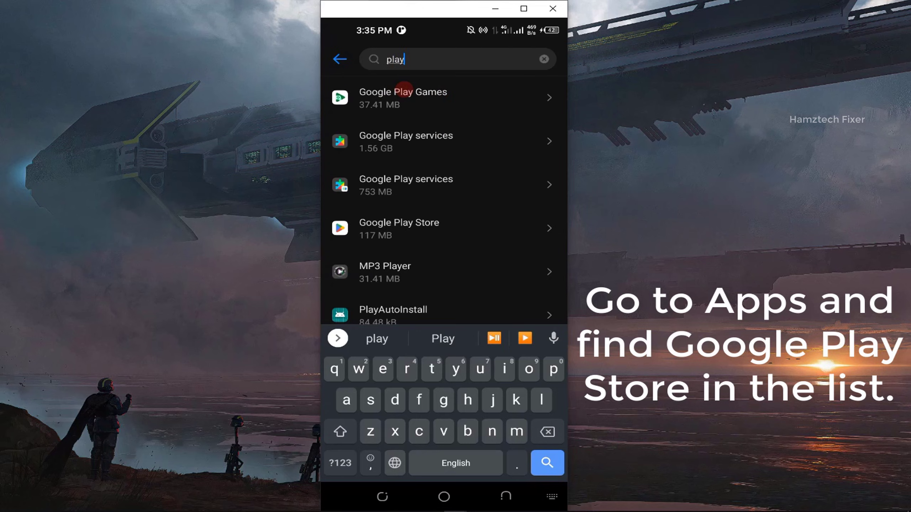
pyautogui.write('s')
pyautogui.press('BackSpace')
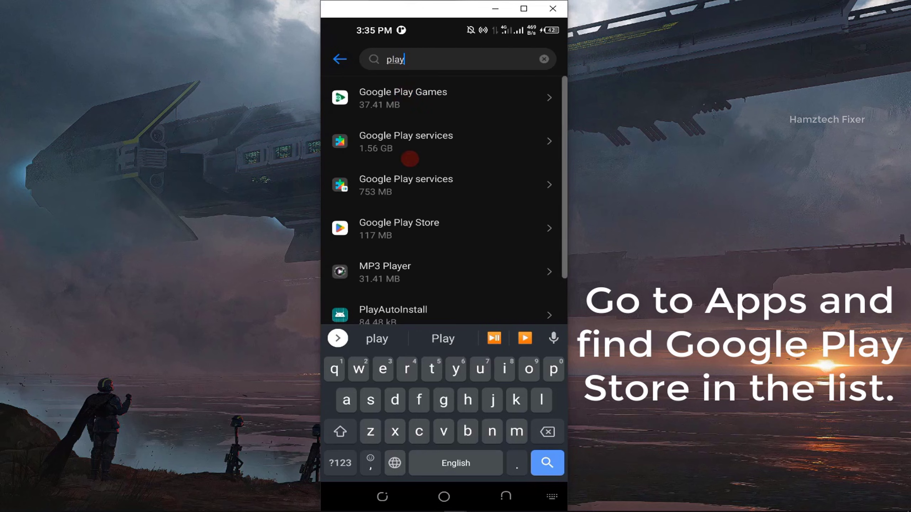
pyautogui.scroll(-2, 427, 179)
pyautogui.click(504, 483)
# - In Play Store's Storage & cache, clear cache and clear storage with OK, then return to App info
pyautogui.click(397, 234)
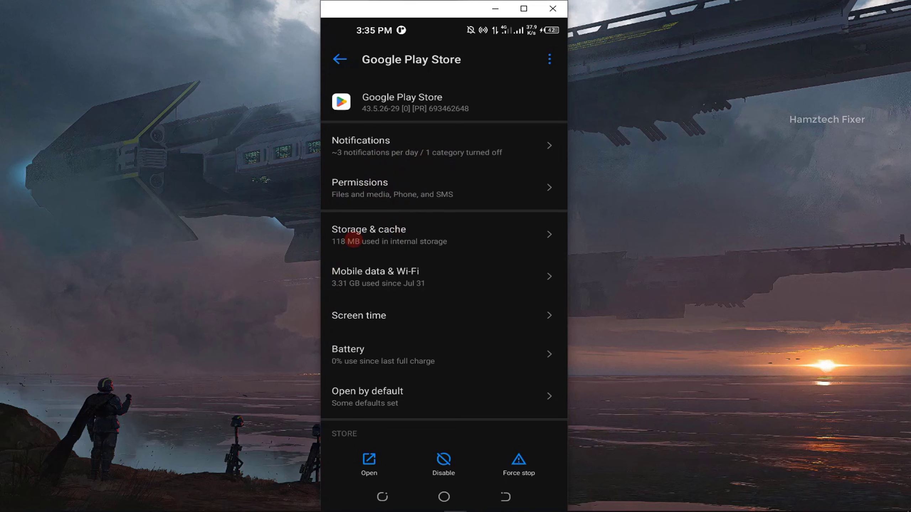
pyautogui.click(356, 237)
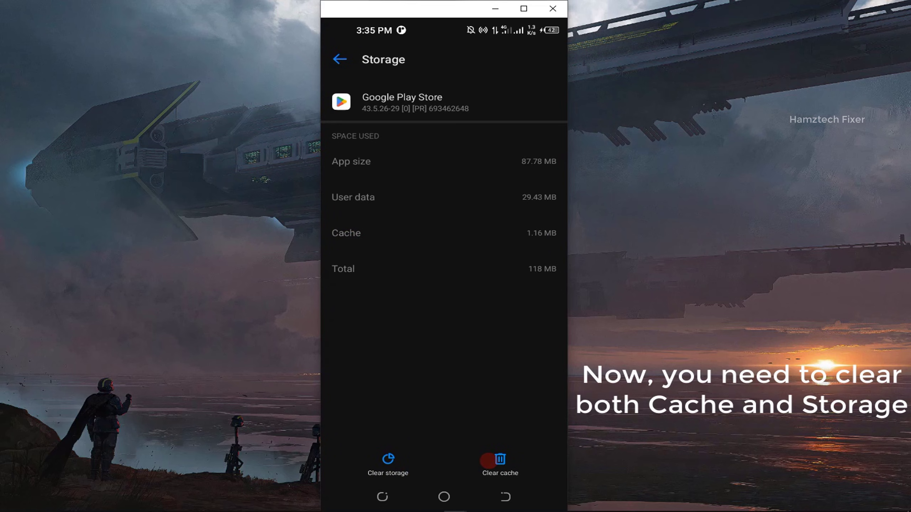
pyautogui.click(488, 461)
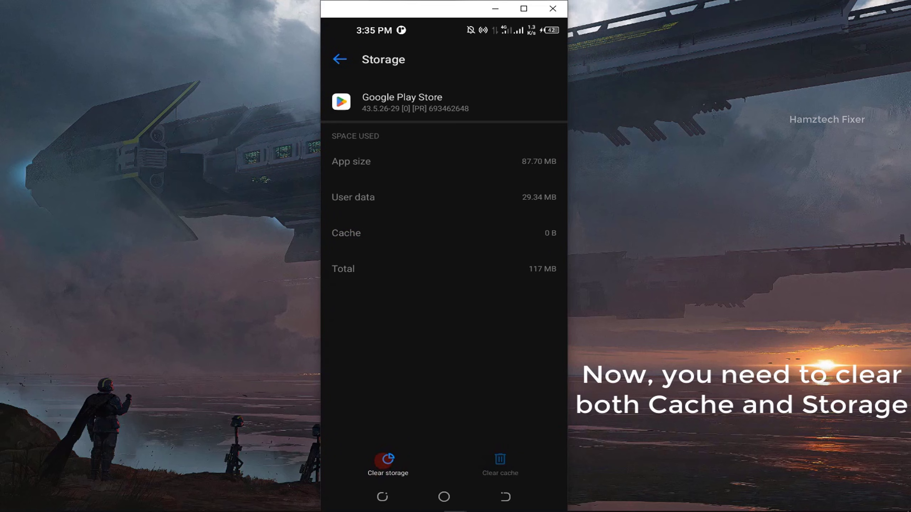
pyautogui.click(388, 460)
pyautogui.click(480, 464)
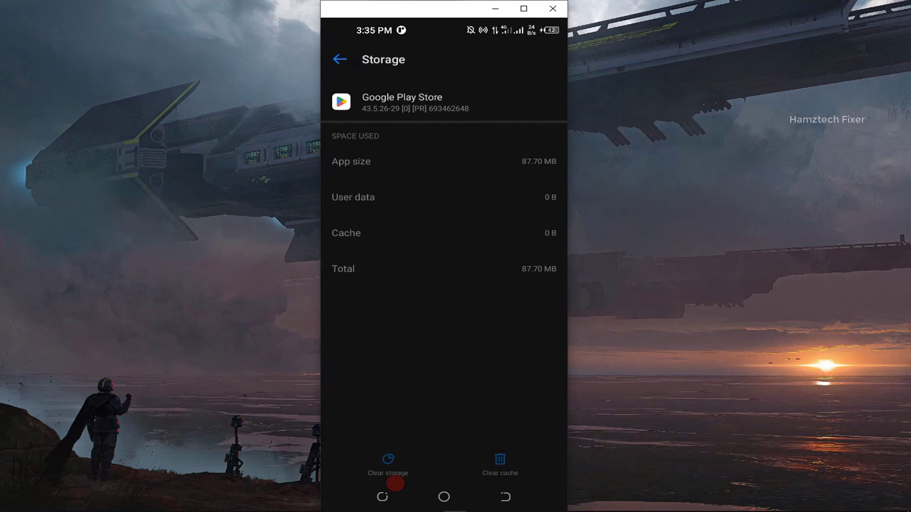
pyautogui.click(383, 497)
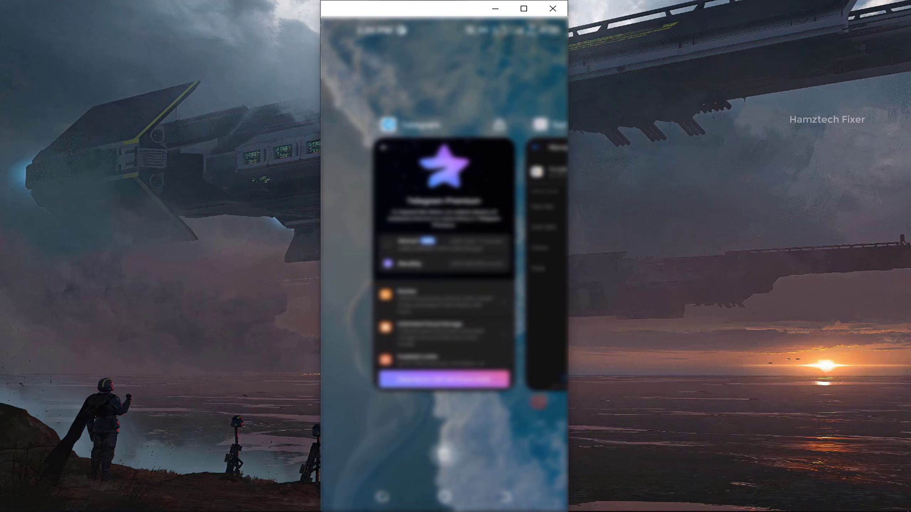
pyautogui.moveTo(535, 401); pyautogui.dragTo(417, 362)
pyautogui.click(417, 362)
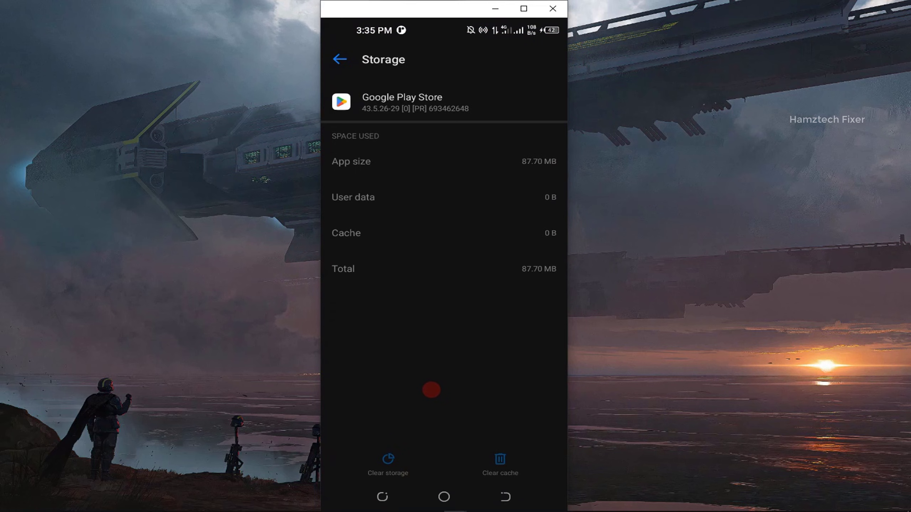
pyautogui.click(337, 60)
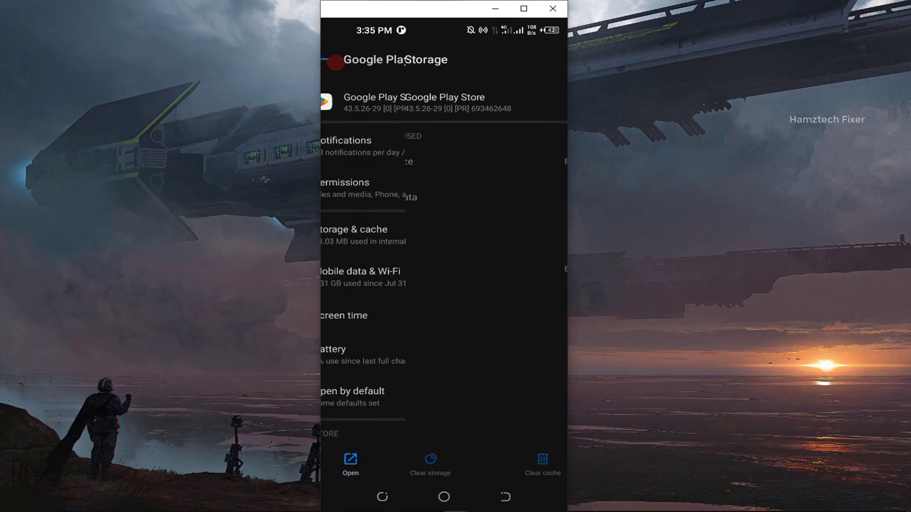
# - Reopen Play Store App info from its home-screen shortcut and clear cache and storage again
pyautogui.click(445, 496)
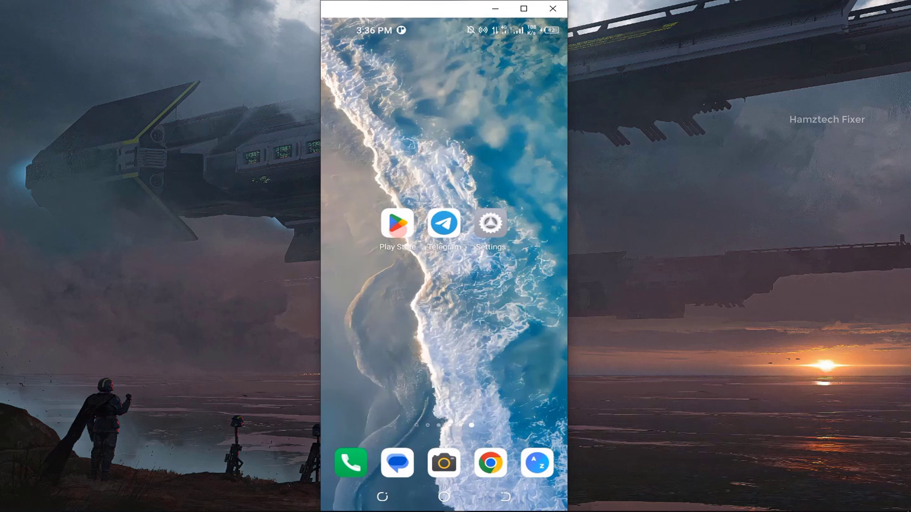
pyautogui.click(397, 223)
pyautogui.click(503, 185)
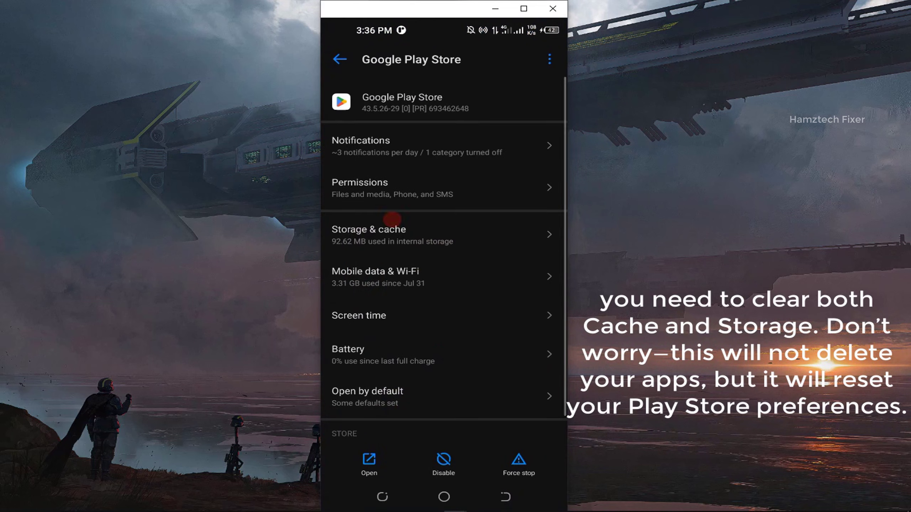
pyautogui.click(393, 230)
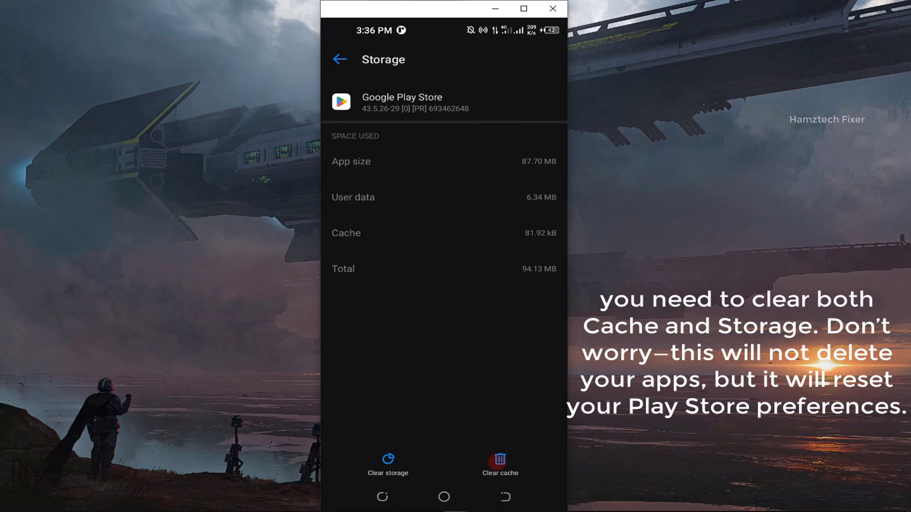
pyautogui.click(499, 461)
pyautogui.click(388, 463)
pyautogui.click(500, 464)
pyautogui.click(505, 497)
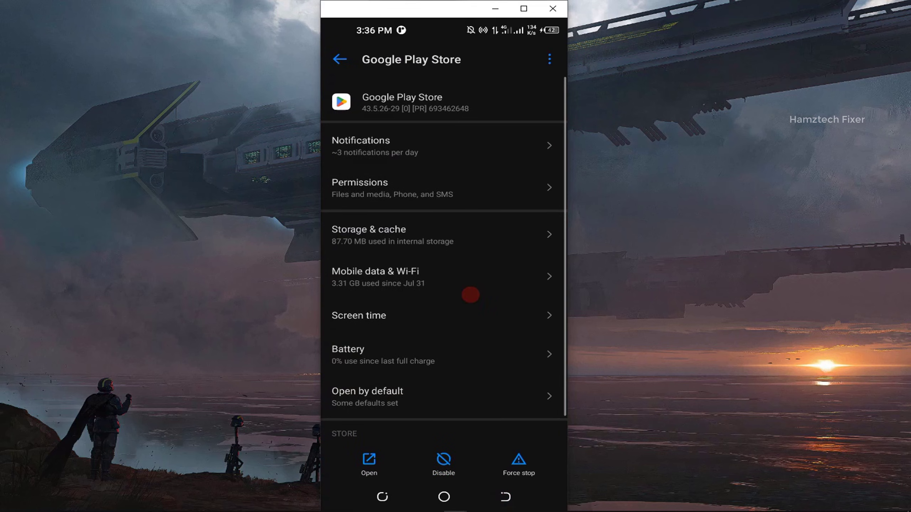
# - Disable the Google Play Store app and confirm Disable app
pyautogui.scroll(-1, 441, 346)
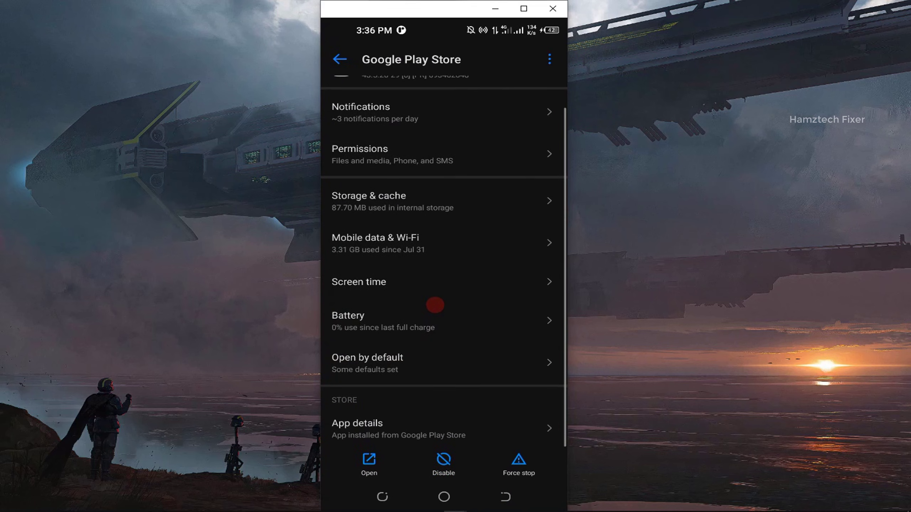
pyautogui.scroll(2, 432, 359)
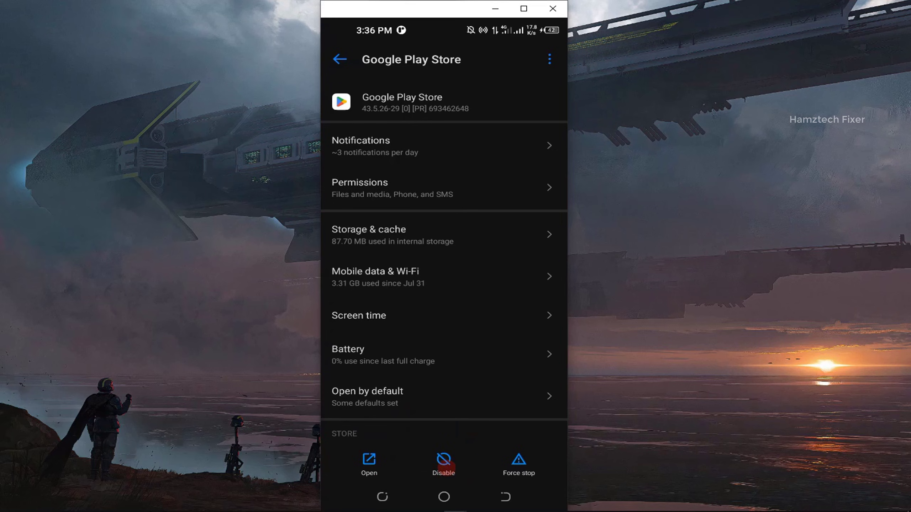
pyautogui.click(445, 466)
pyautogui.click(500, 463)
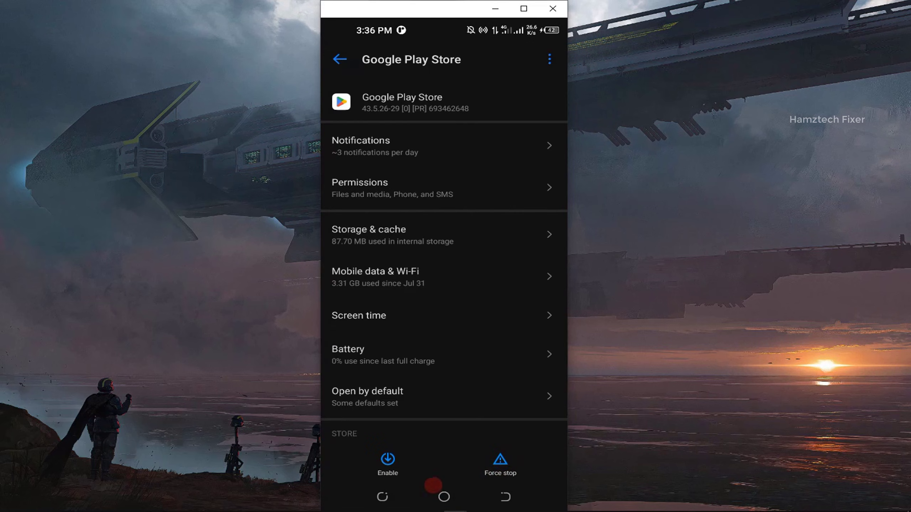
# - Switch to Telegram Premium, pick the second plan and try subscribing
pyautogui.click(382, 496)
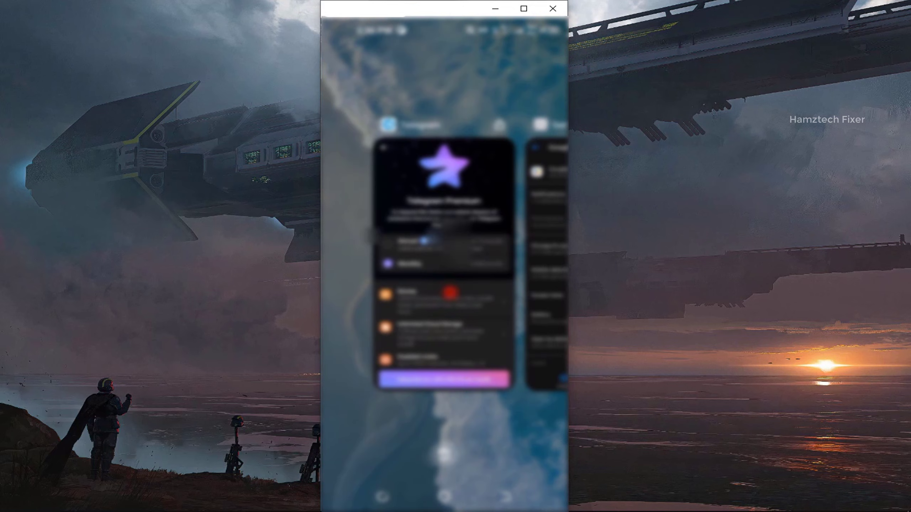
pyautogui.click(450, 292)
pyautogui.click(373, 255)
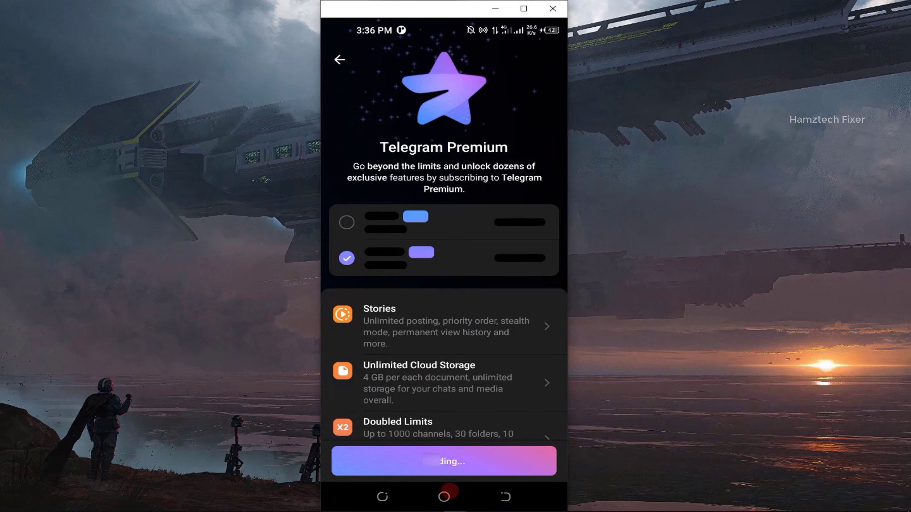
pyautogui.click(420, 467)
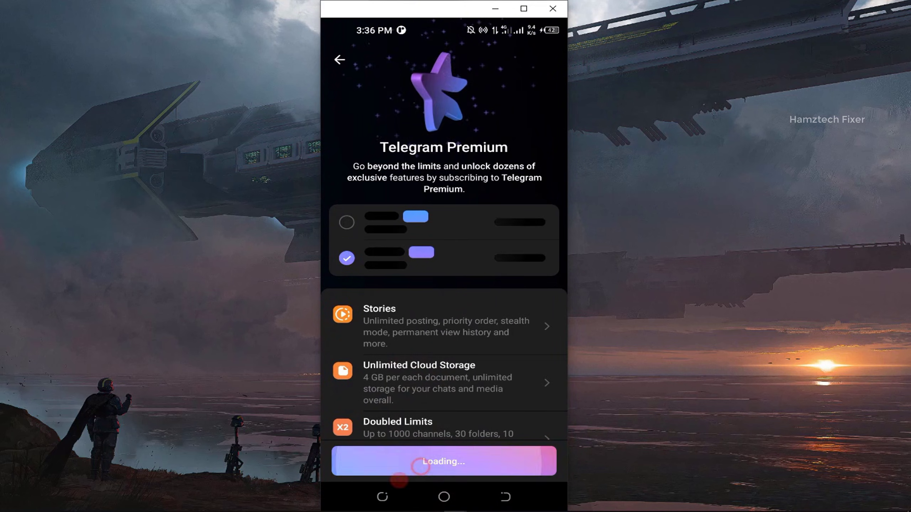
# - Re-enable Play Store in its App info, then switch back to Telegram Premium
pyautogui.click(382, 494)
pyautogui.click(417, 350)
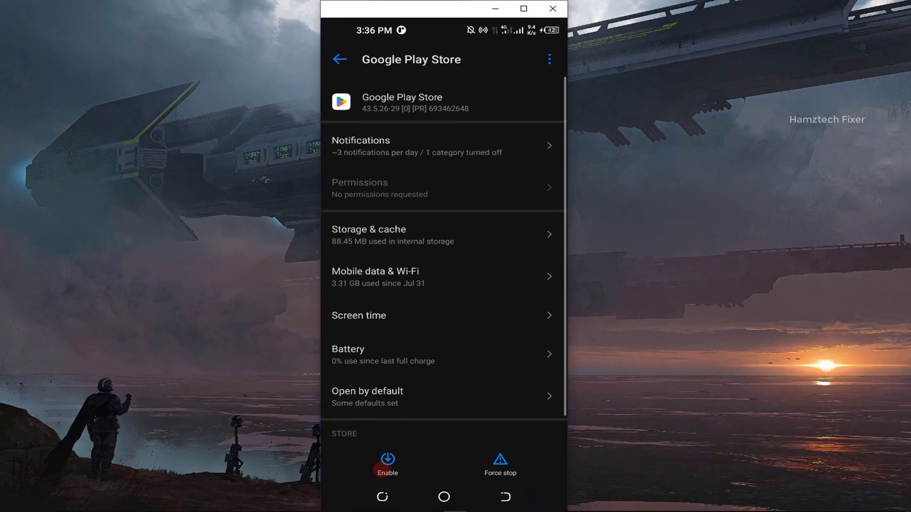
pyautogui.click(381, 465)
pyautogui.click(382, 497)
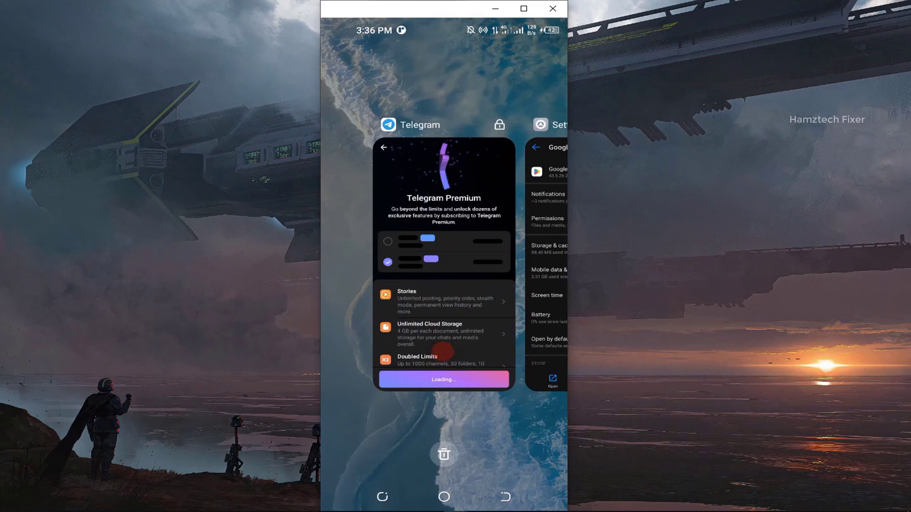
pyautogui.click(443, 352)
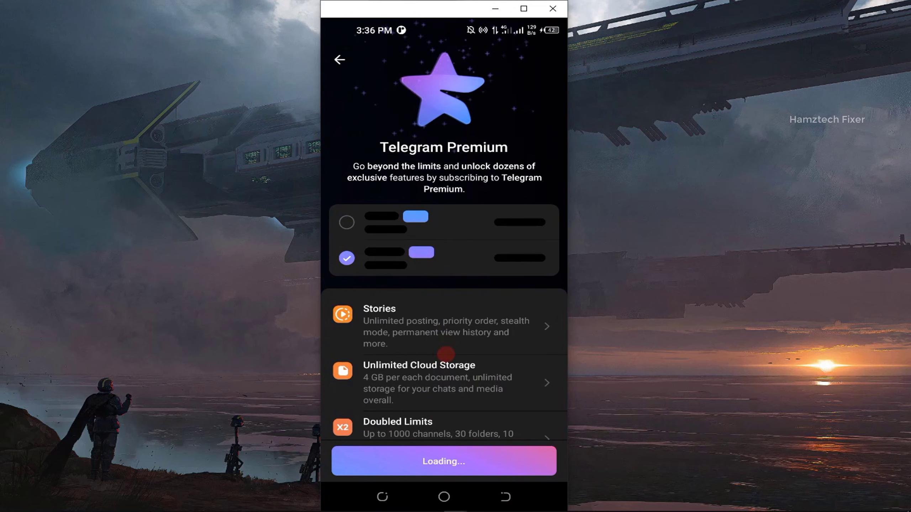
# - From Recents, clear Google Play Store's storage again and confirm with OK
pyautogui.click(382, 497)
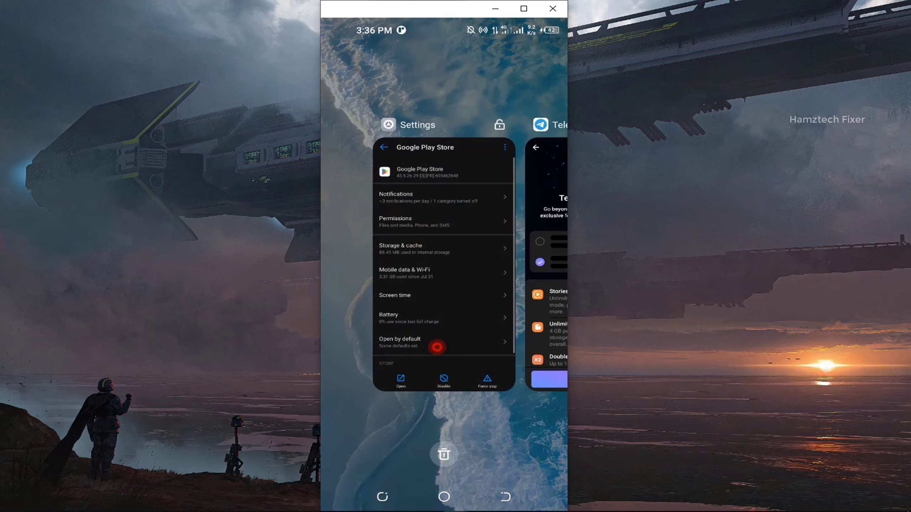
pyautogui.click(434, 345)
pyautogui.click(378, 229)
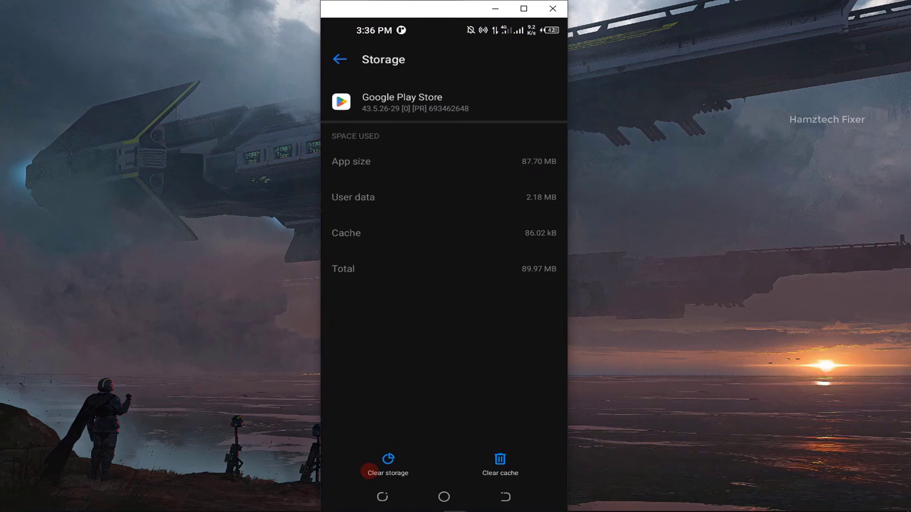
pyautogui.click(379, 464)
pyautogui.click(500, 463)
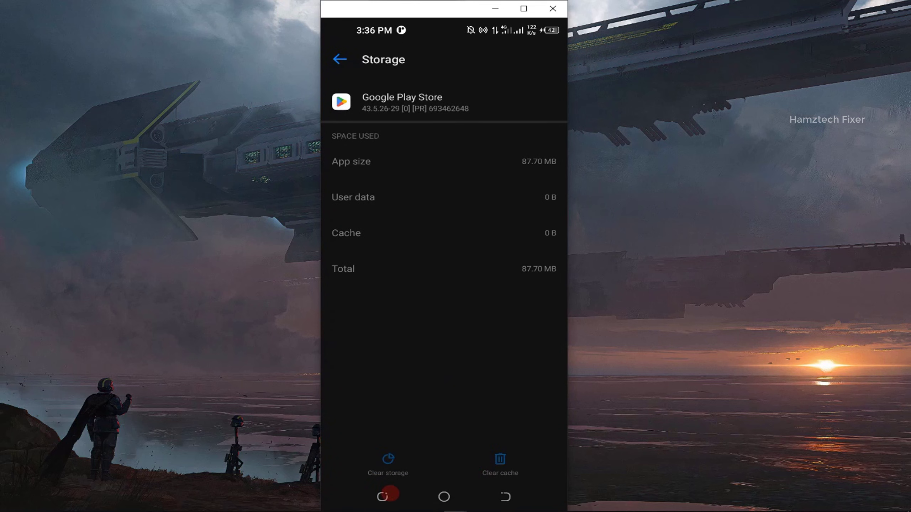
# - Switch to Telegram Premium via Recents to check the 1,800.00 per month subscribe button
pyautogui.click(382, 497)
pyautogui.click(431, 350)
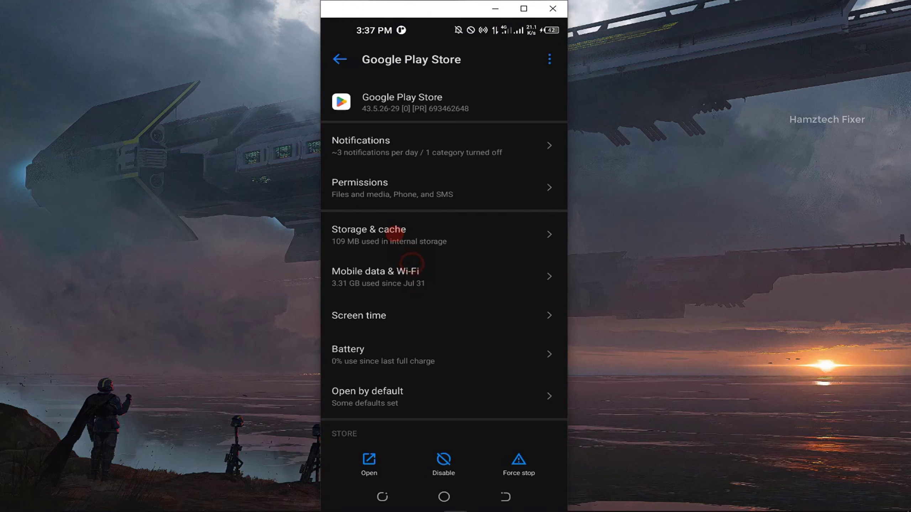
pyautogui.click(383, 500)
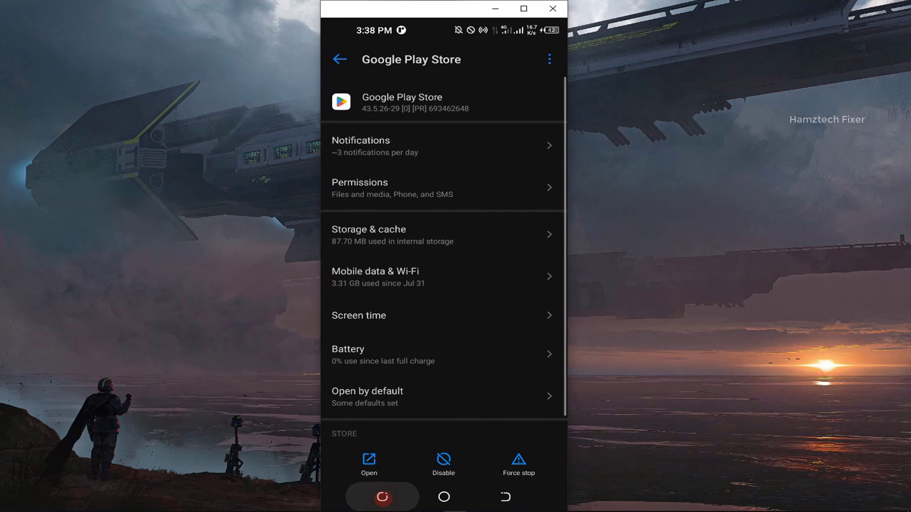
pyautogui.click(413, 275)
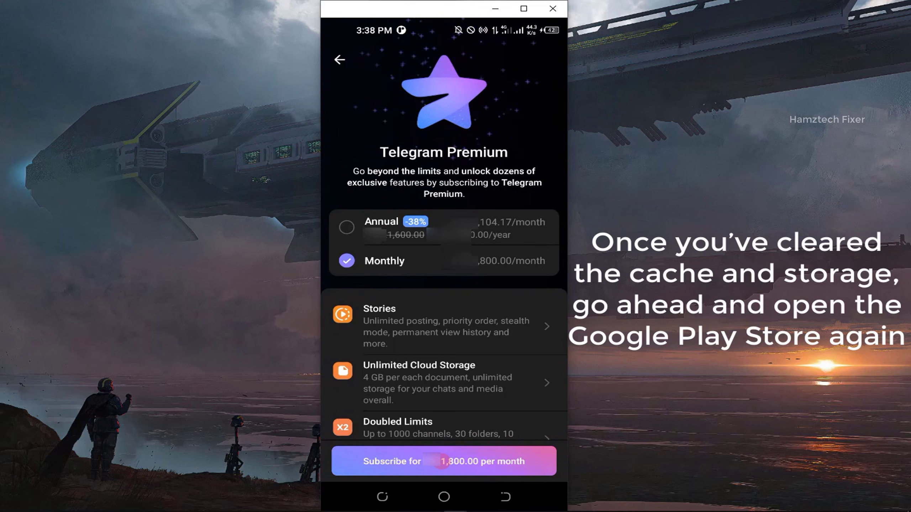
# - Turn off mobile data in Quick Settings, then launch Play Store to its You're offline page
pyautogui.click(444, 497)
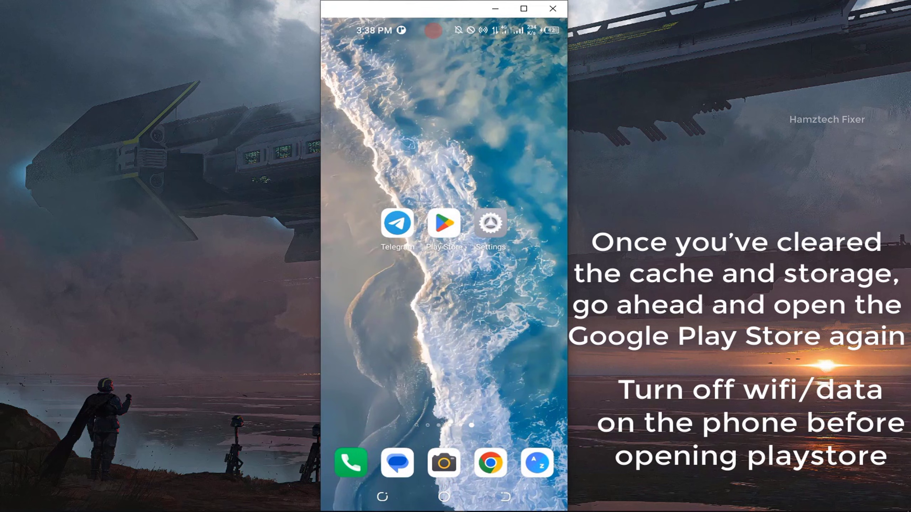
pyautogui.moveTo(433, 30); pyautogui.dragTo(434, 251)
pyautogui.click(396, 138)
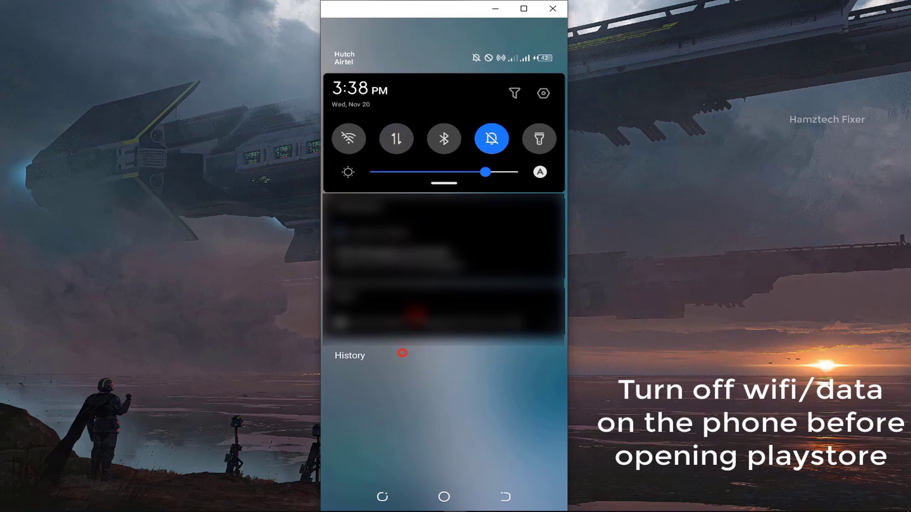
pyautogui.moveTo(402, 353); pyautogui.dragTo(403, 156)
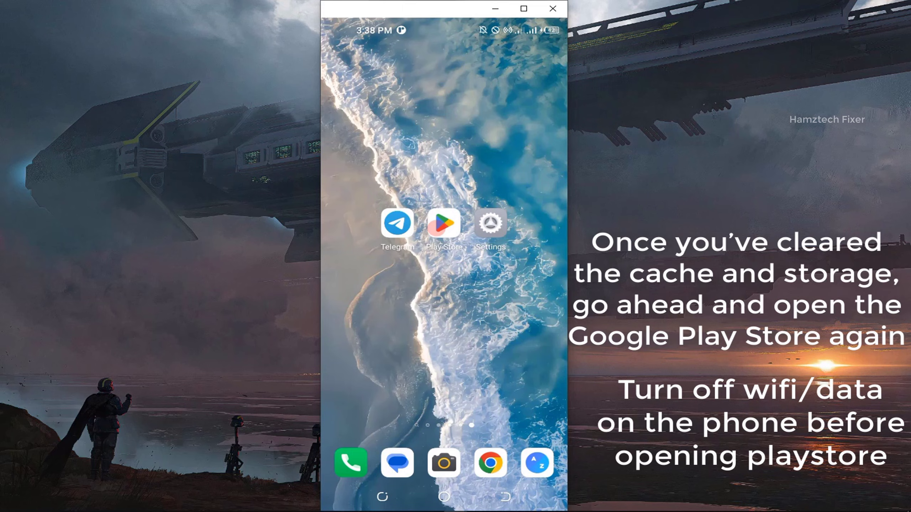
pyautogui.click(444, 221)
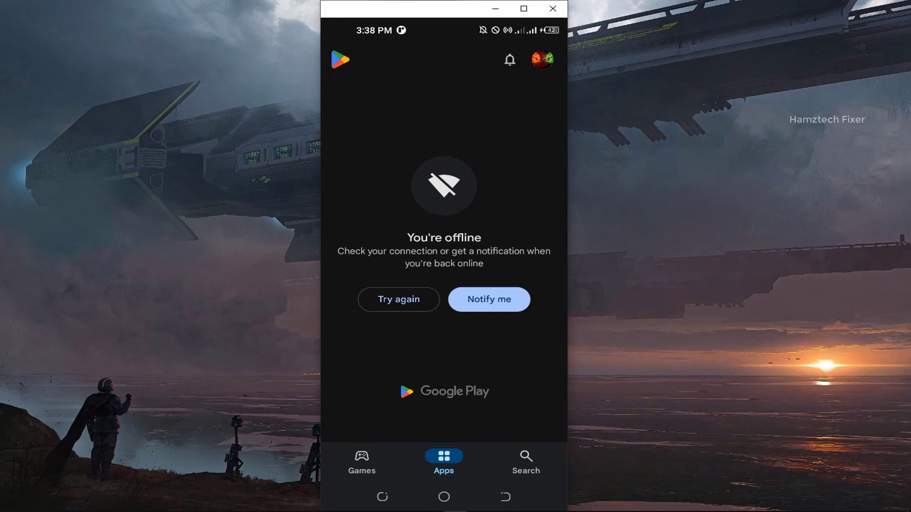
# - Switch the Play Store to another signed-in Google account from the account list
pyautogui.click(543, 59)
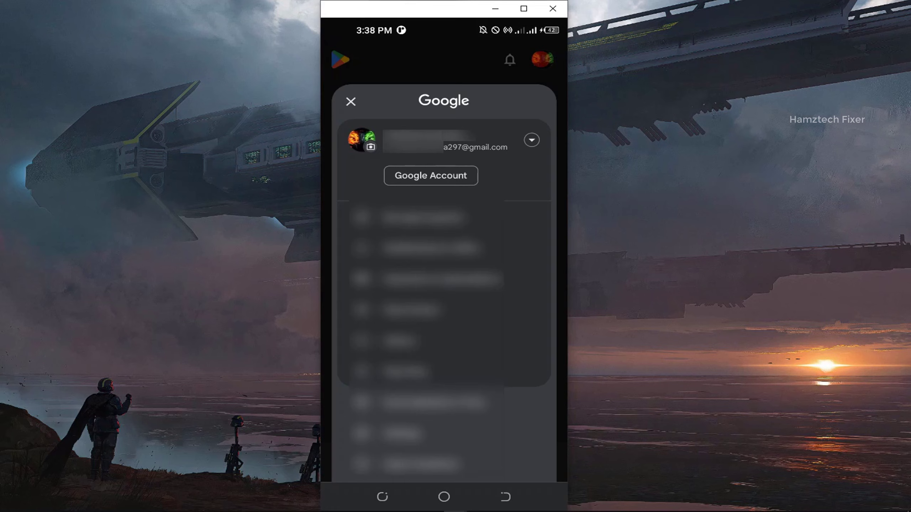
pyautogui.click(532, 139)
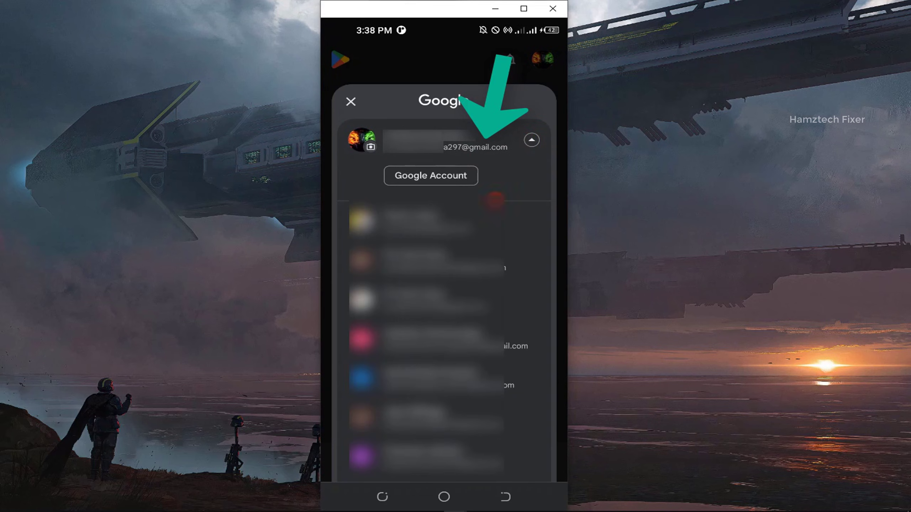
pyautogui.click(531, 140)
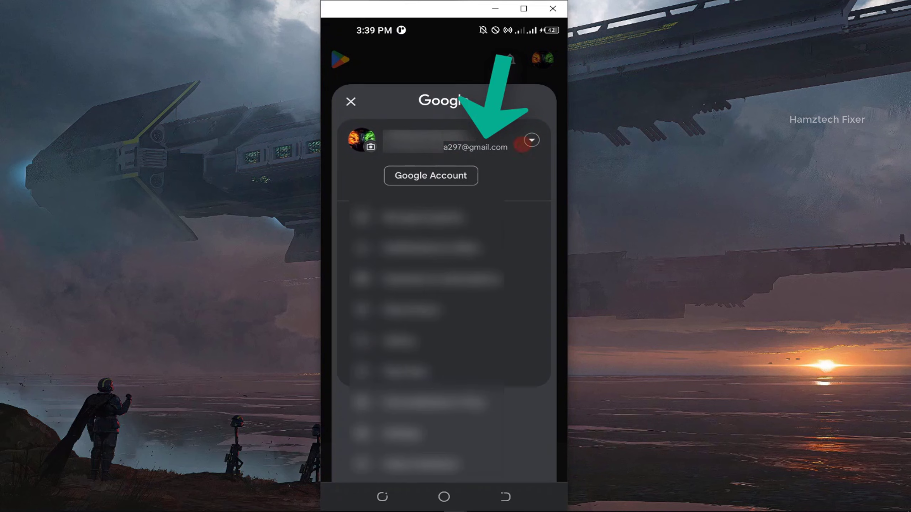
pyautogui.click(530, 140)
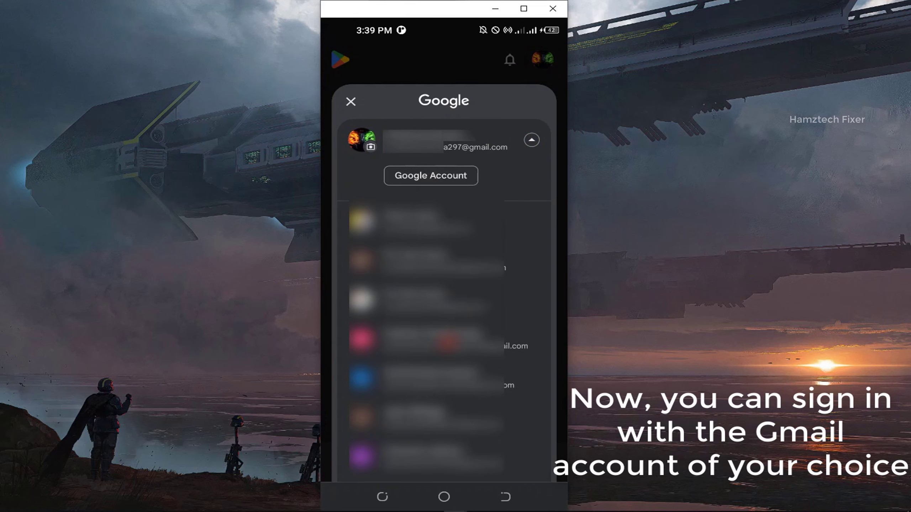
pyautogui.click(444, 339)
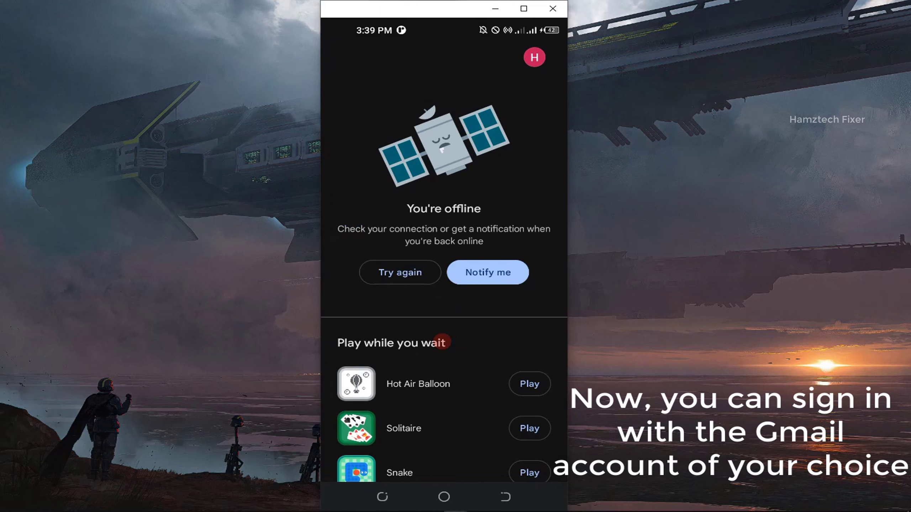
# - Switch back to the colourful-avatar account and dismiss the account panel
pyautogui.click(534, 57)
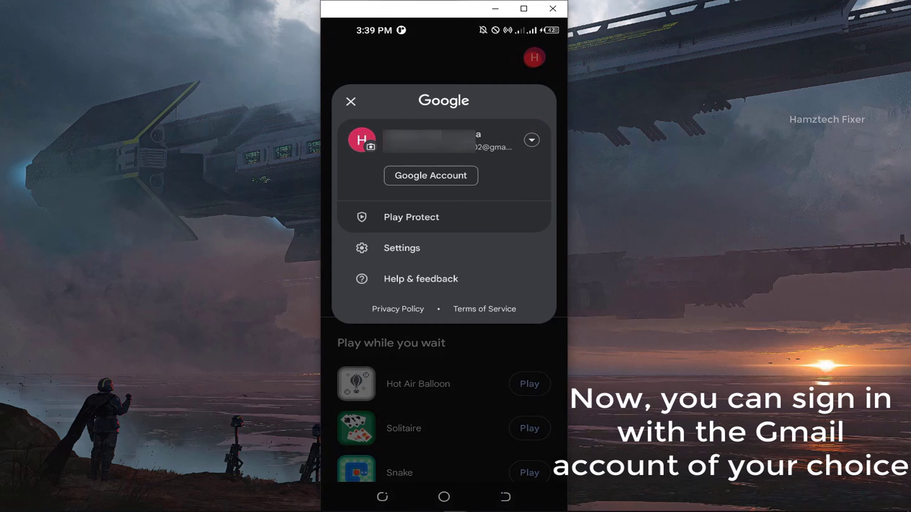
pyautogui.click(532, 139)
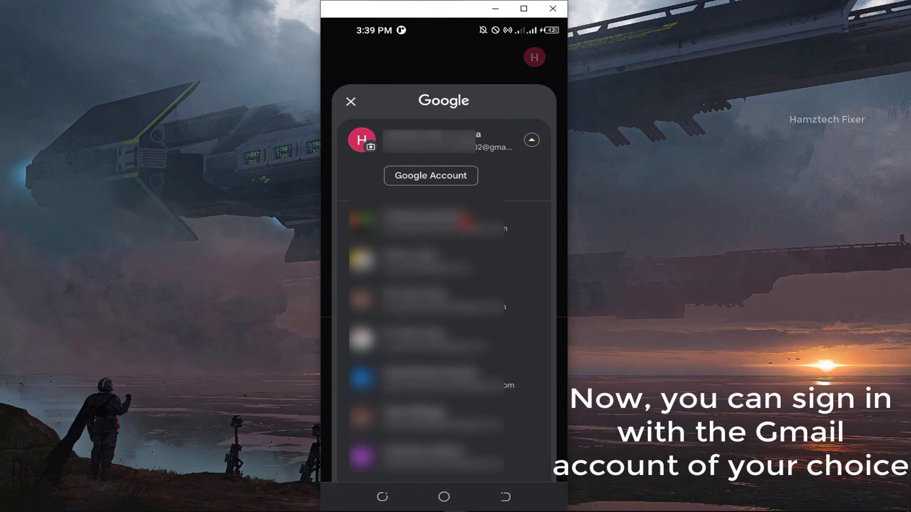
pyautogui.click(488, 222)
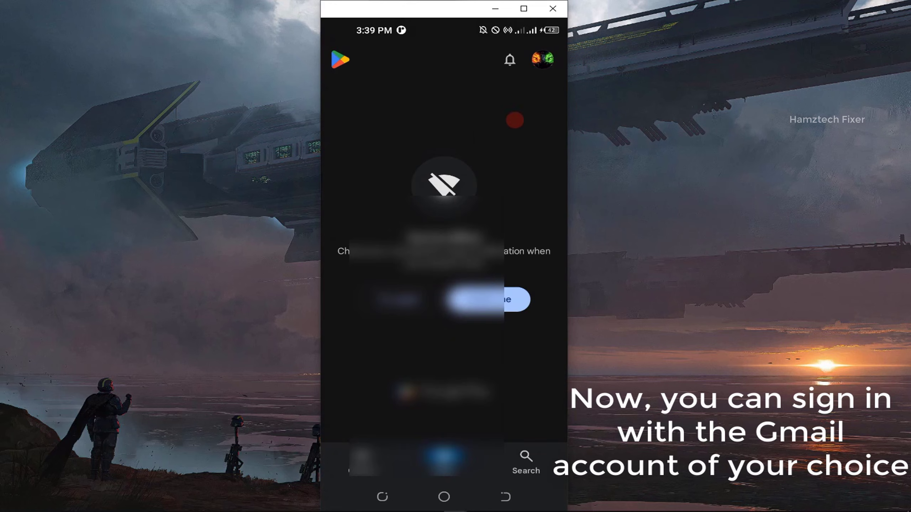
pyautogui.click(548, 64)
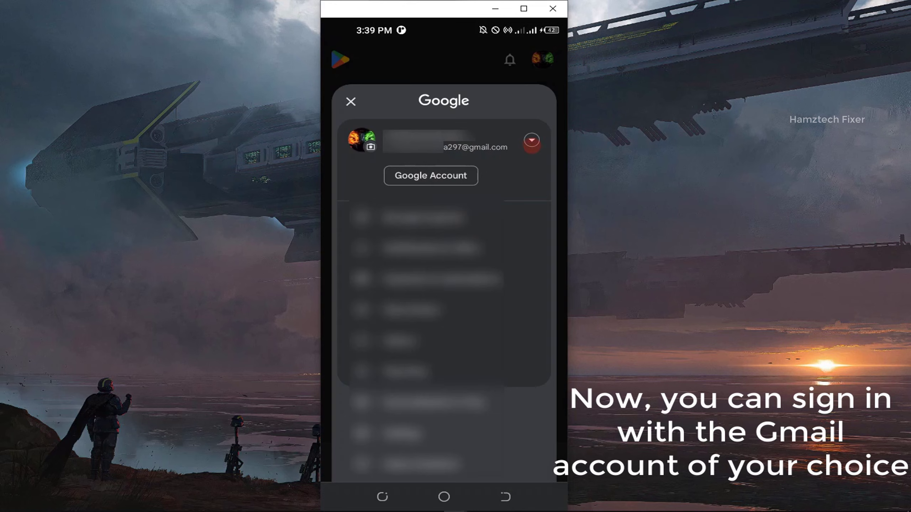
pyautogui.click(532, 141)
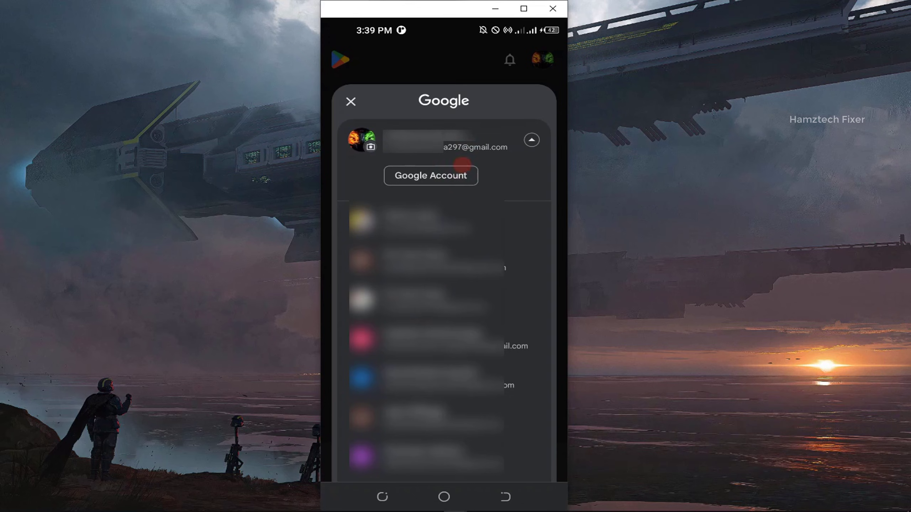
pyautogui.press('Escape')
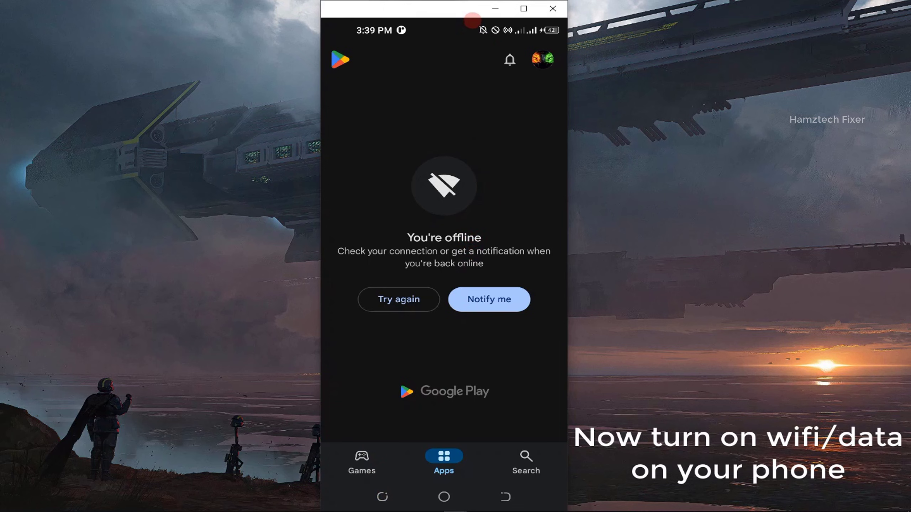
# - Turn on mobile data in Quick Settings and reload the Play Store
pyautogui.moveTo(463, 28); pyautogui.dragTo(432, 151)
pyautogui.click(396, 139)
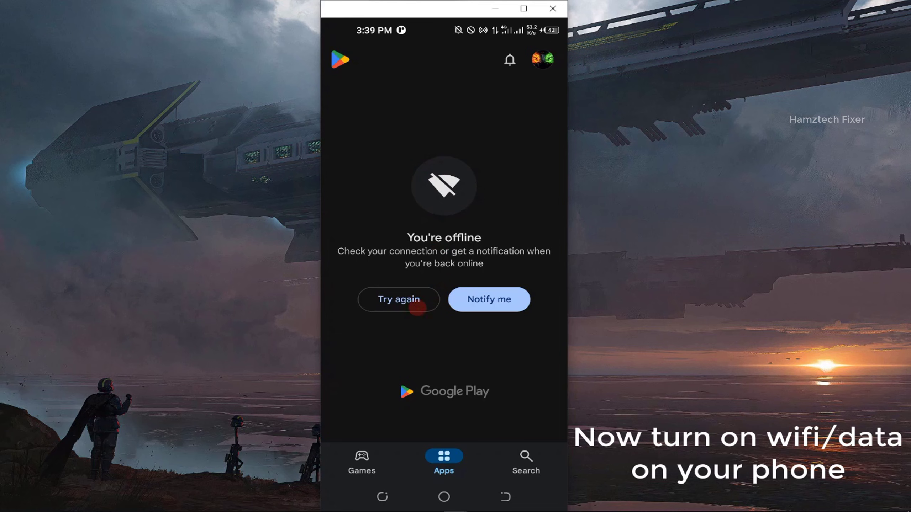
pyautogui.click(404, 300)
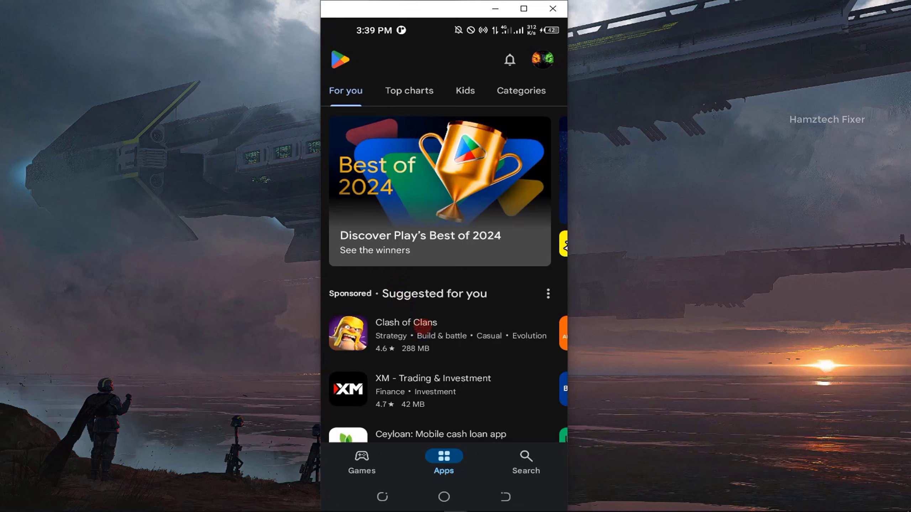
# - Leave the recent-apps overview and launch Telegram from the home screen
pyautogui.click(386, 494)
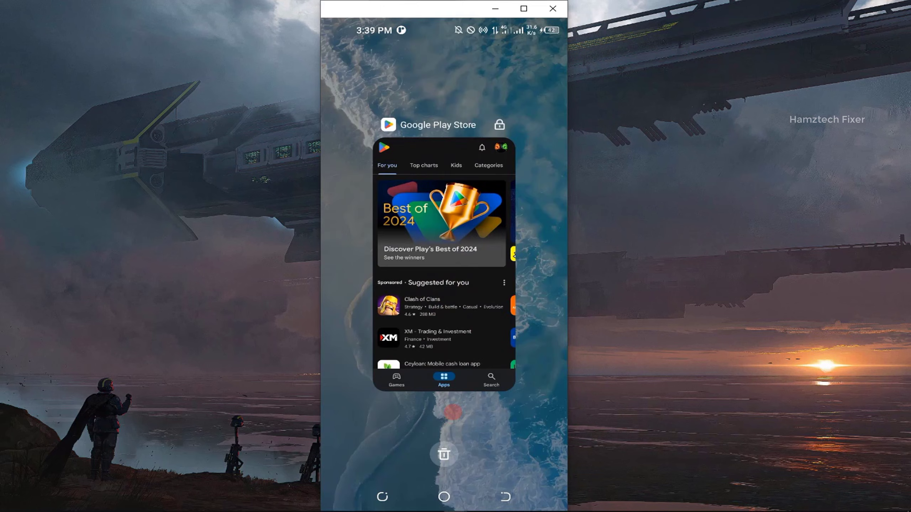
pyautogui.click(444, 497)
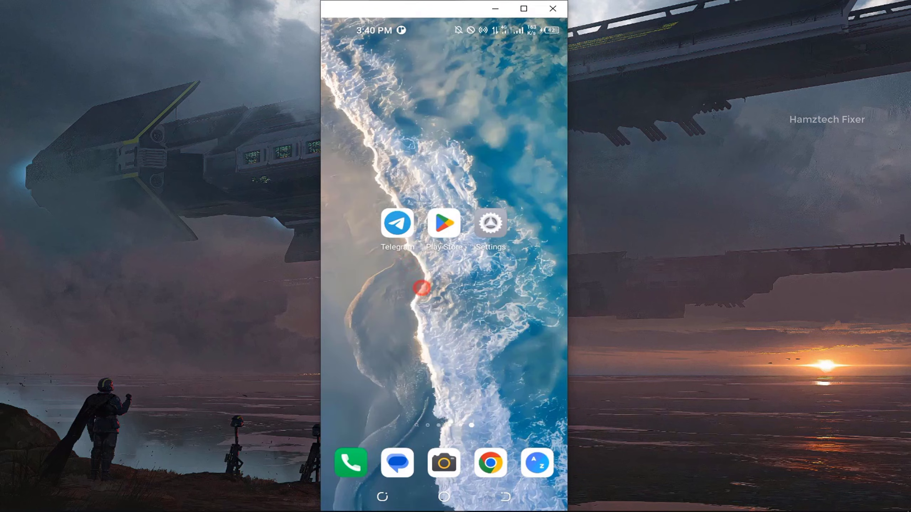
pyautogui.click(394, 230)
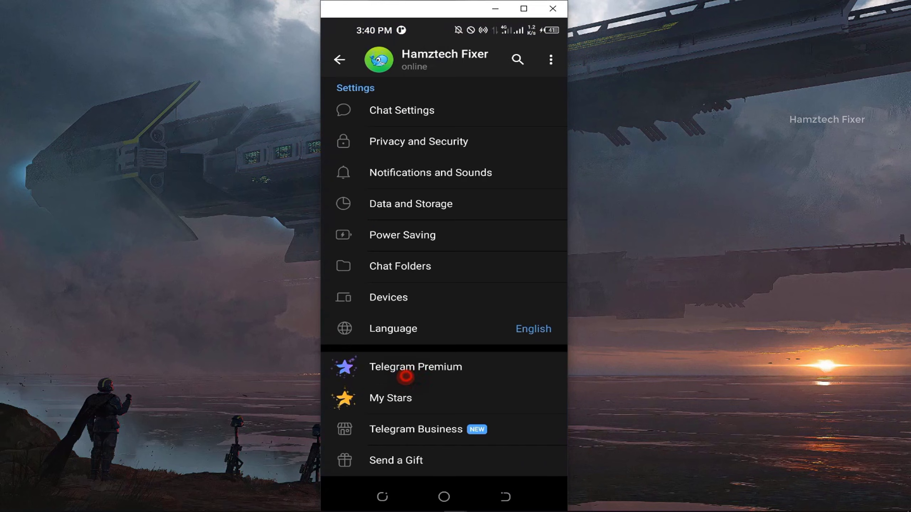
# - Subscribe to the Monthly Telegram Premium plan to show the Google Play sheet, then go home
pyautogui.moveTo(403, 376); pyautogui.dragTo(400, 246)
pyautogui.click(400, 246)
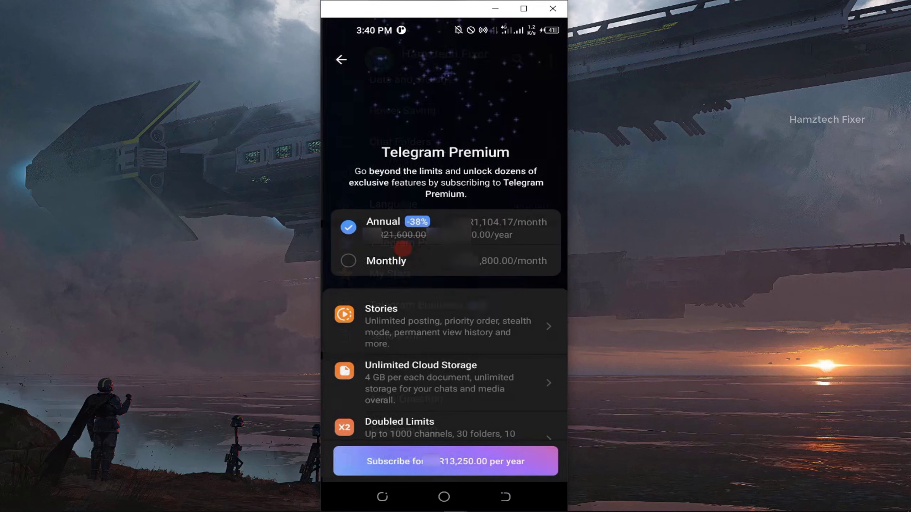
pyautogui.click(372, 268)
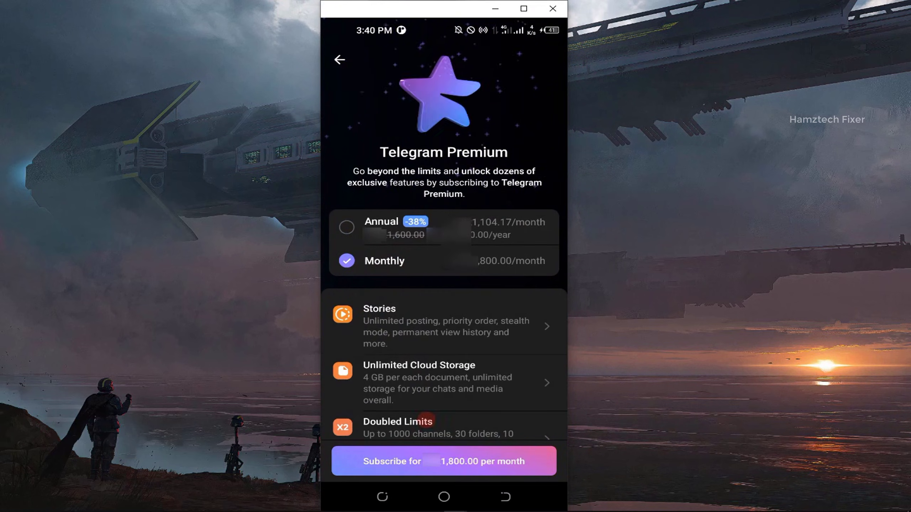
pyautogui.click(427, 461)
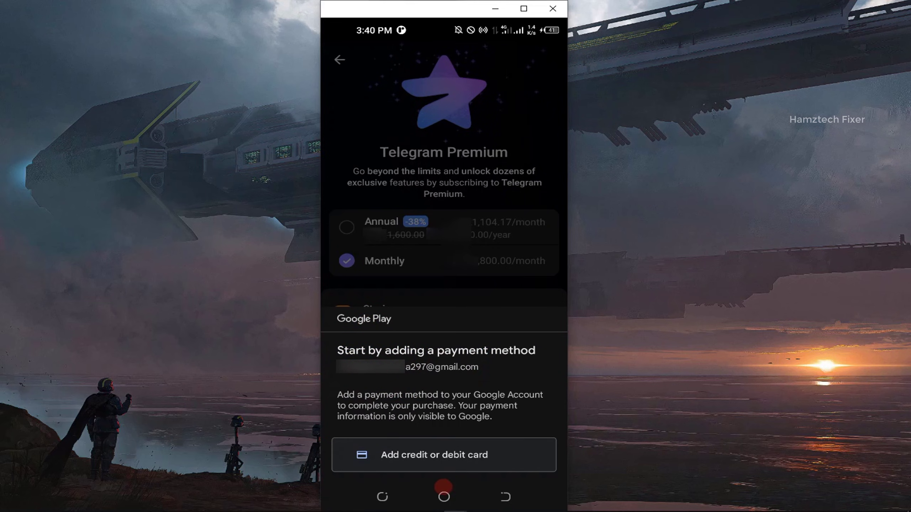
pyautogui.click(436, 499)
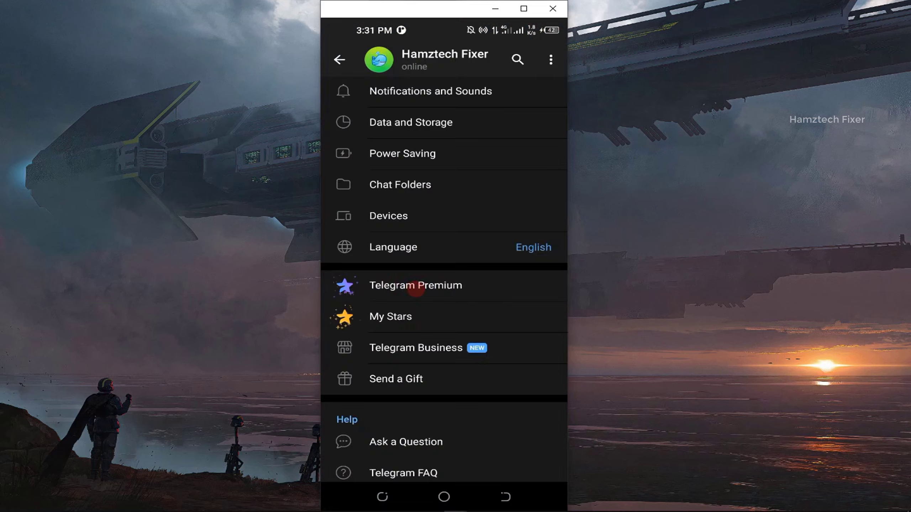
# - Open Telegram Premium, pick Monthly and subscribe to show the default account's payment sheet
pyautogui.click(414, 285)
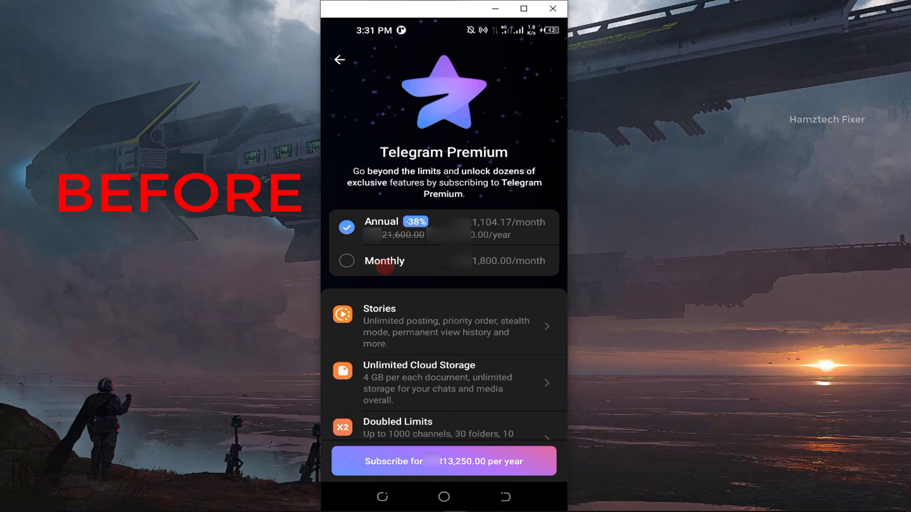
pyautogui.click(381, 265)
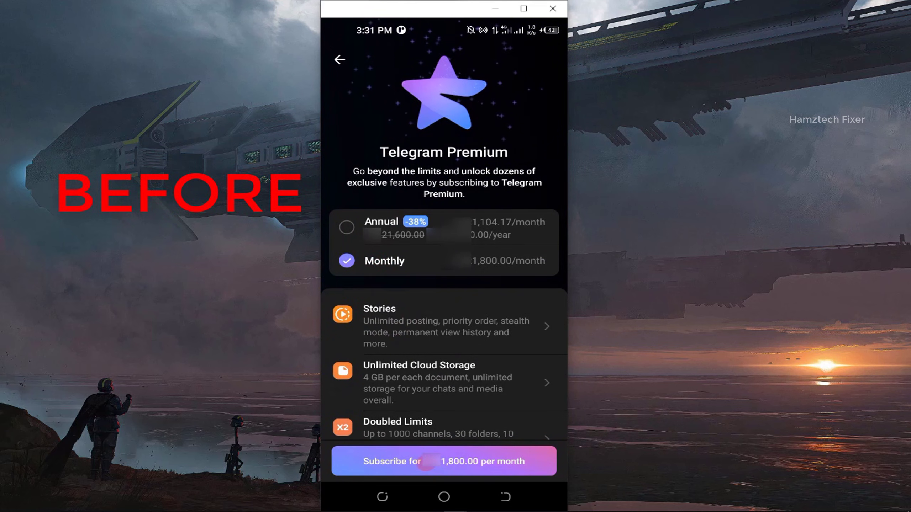
pyautogui.click(445, 454)
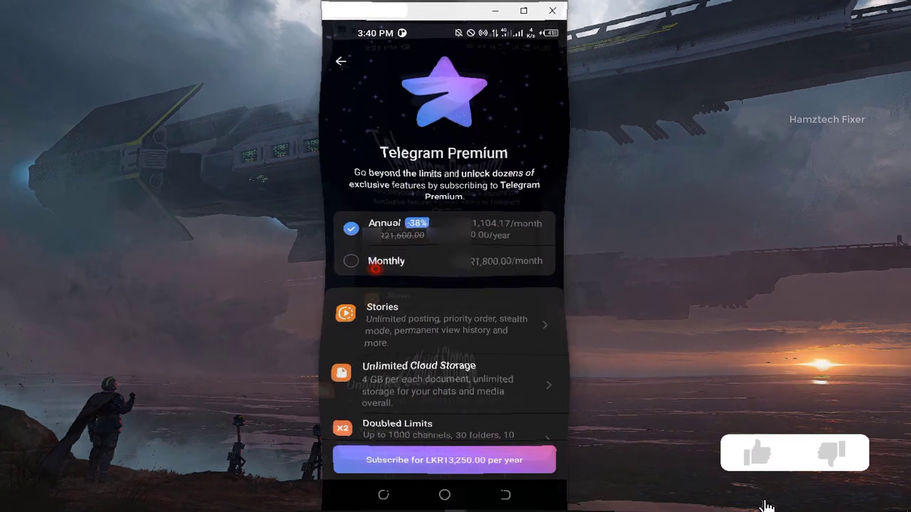
# - Select Monthly at 1,800.00 and subscribe to show the switched account's payment sheet
pyautogui.click(375, 264)
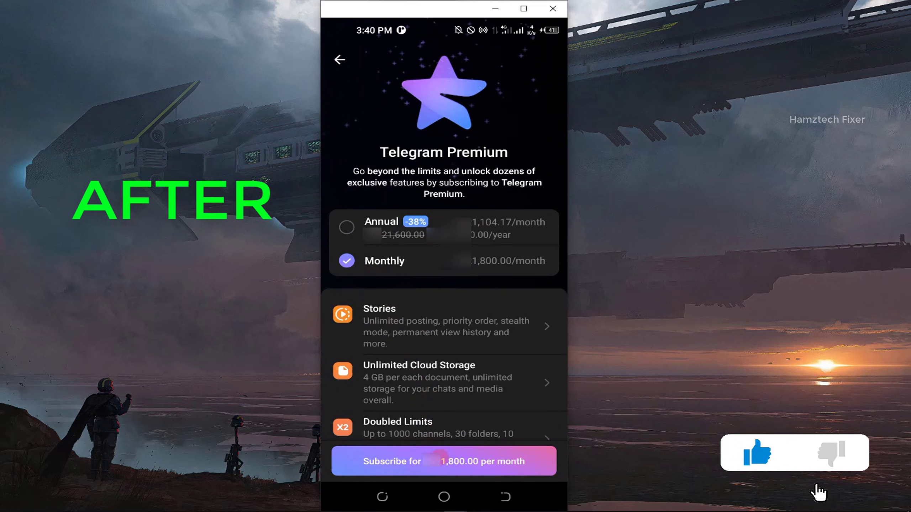
pyautogui.click(426, 461)
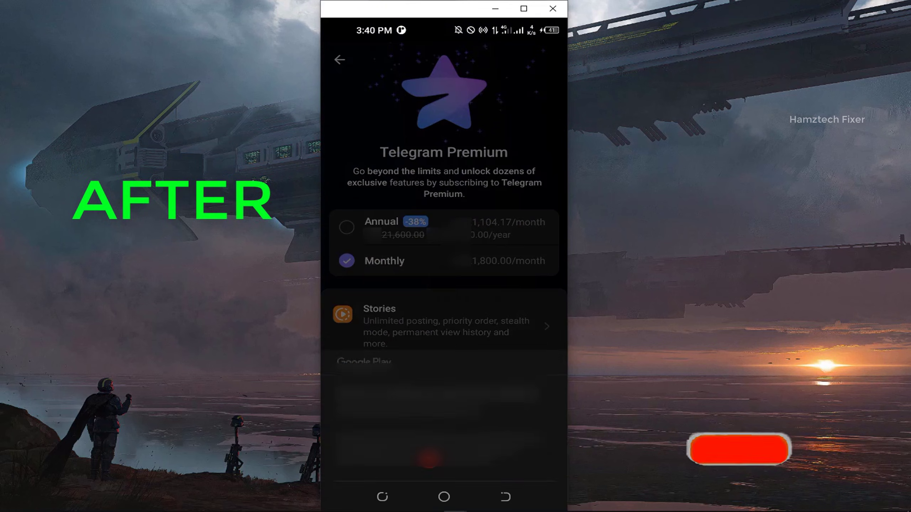